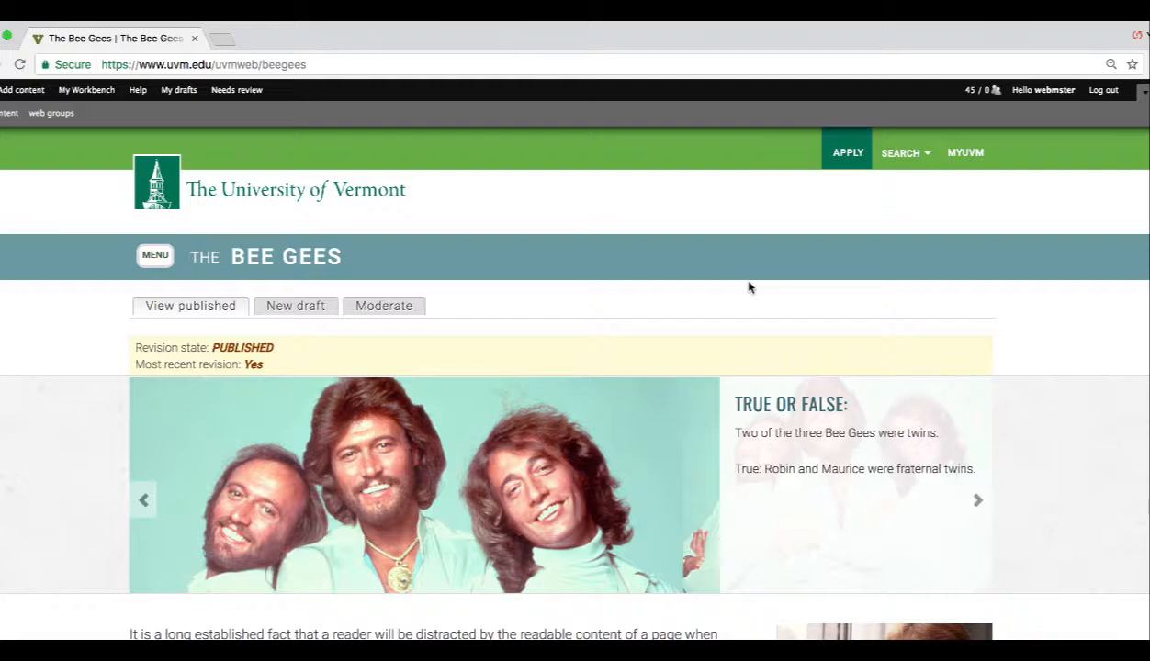
Step: Go to the "About the Bee Gees" submenu page from the site's navigation and start a new draft of it
click(169, 249)
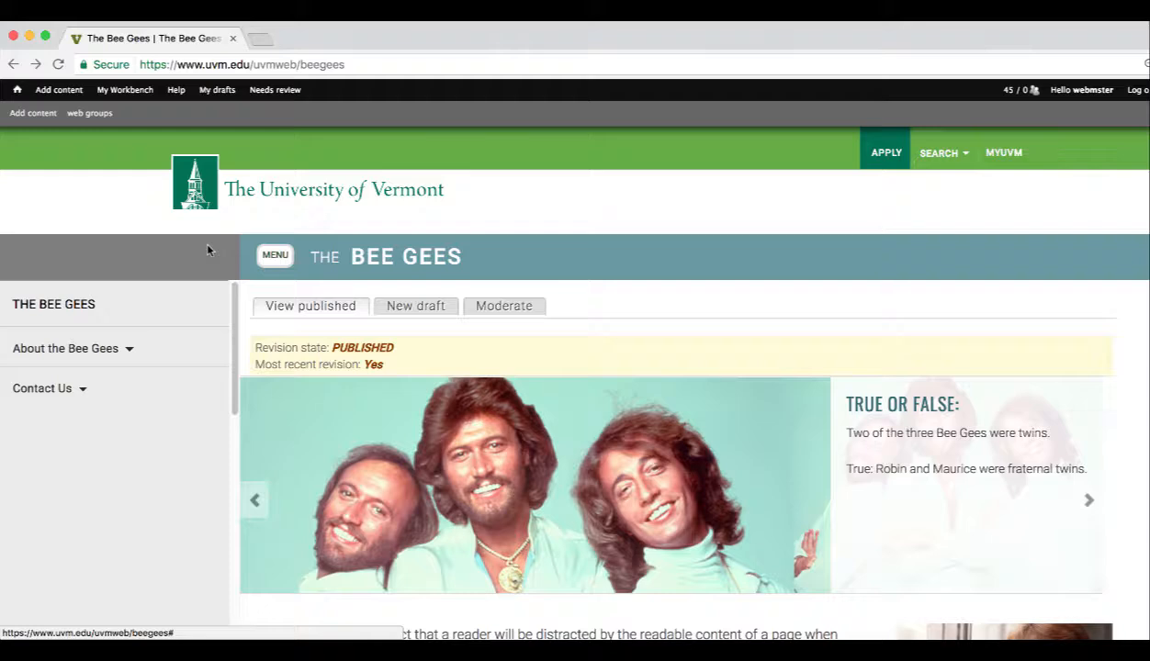
click(77, 353)
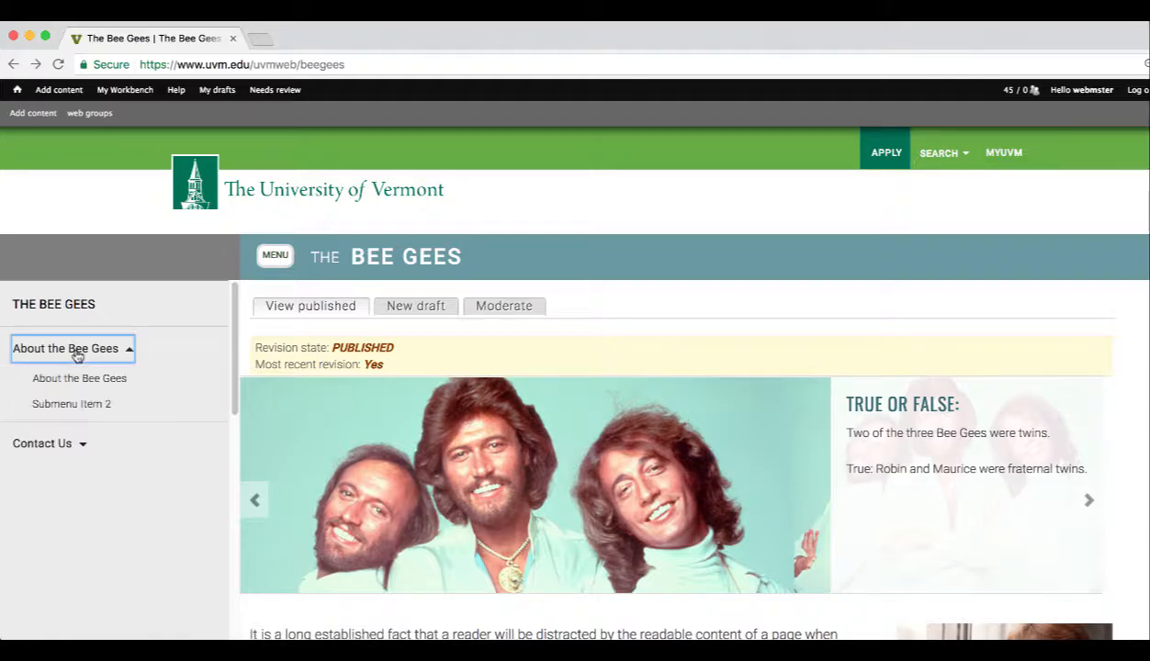
click(79, 379)
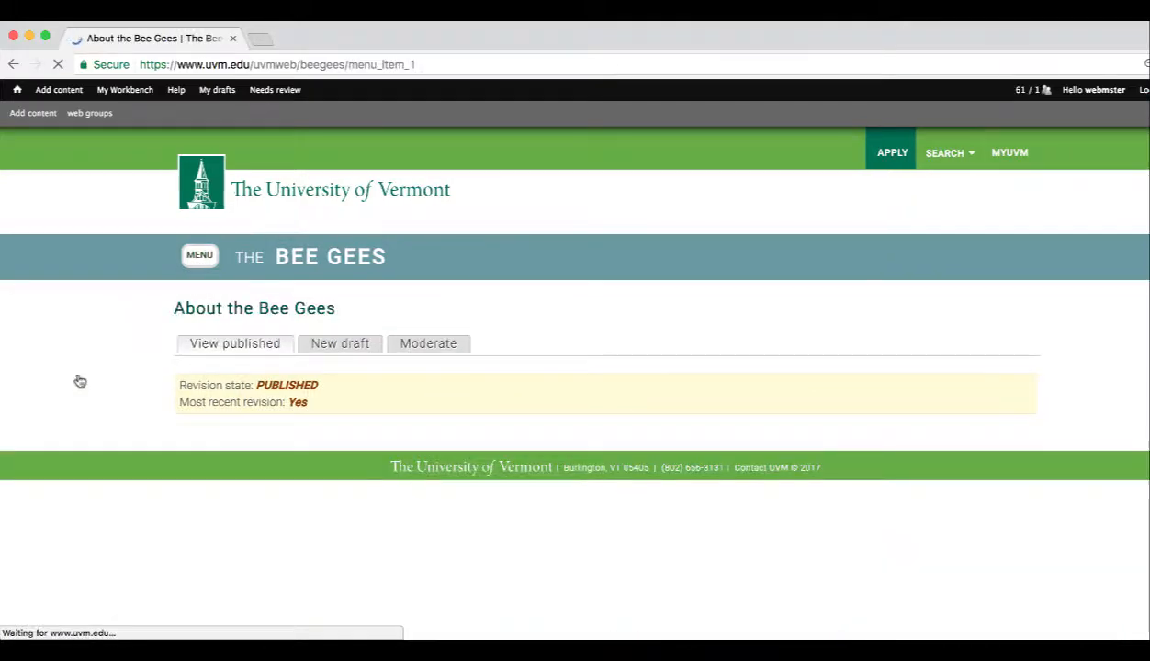
click(326, 345)
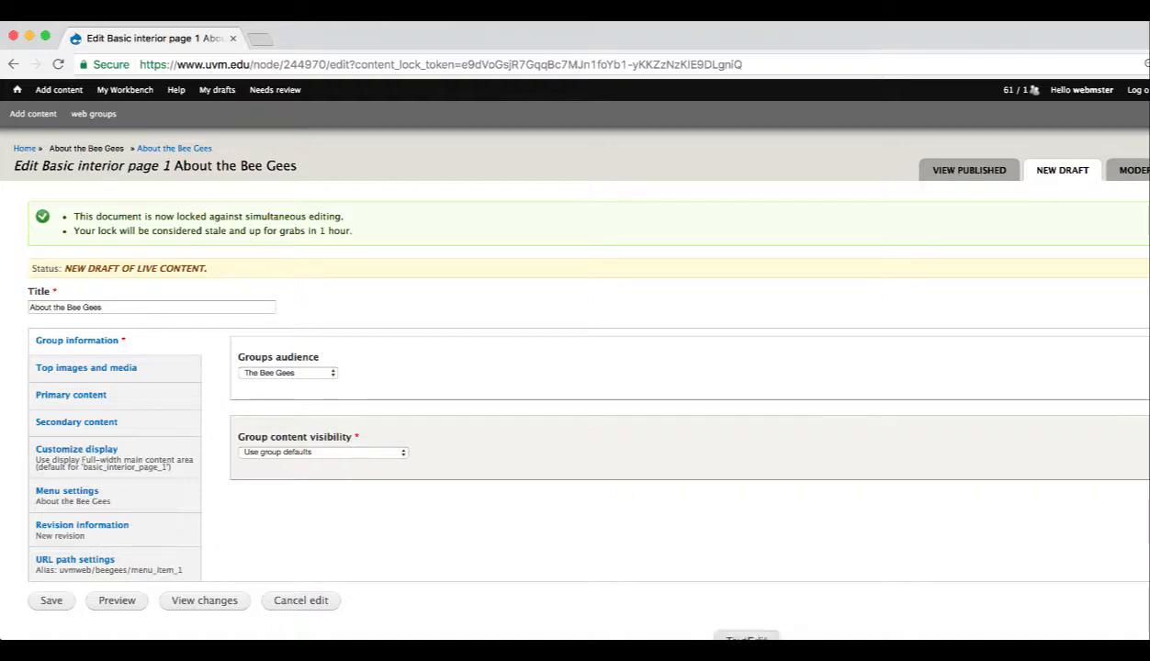
Step: Copy the "Known for their tight, three part harmonies" paragraph from Microsoft Word into the draft's Body field as Word content and check its HTML source
click(792, 657)
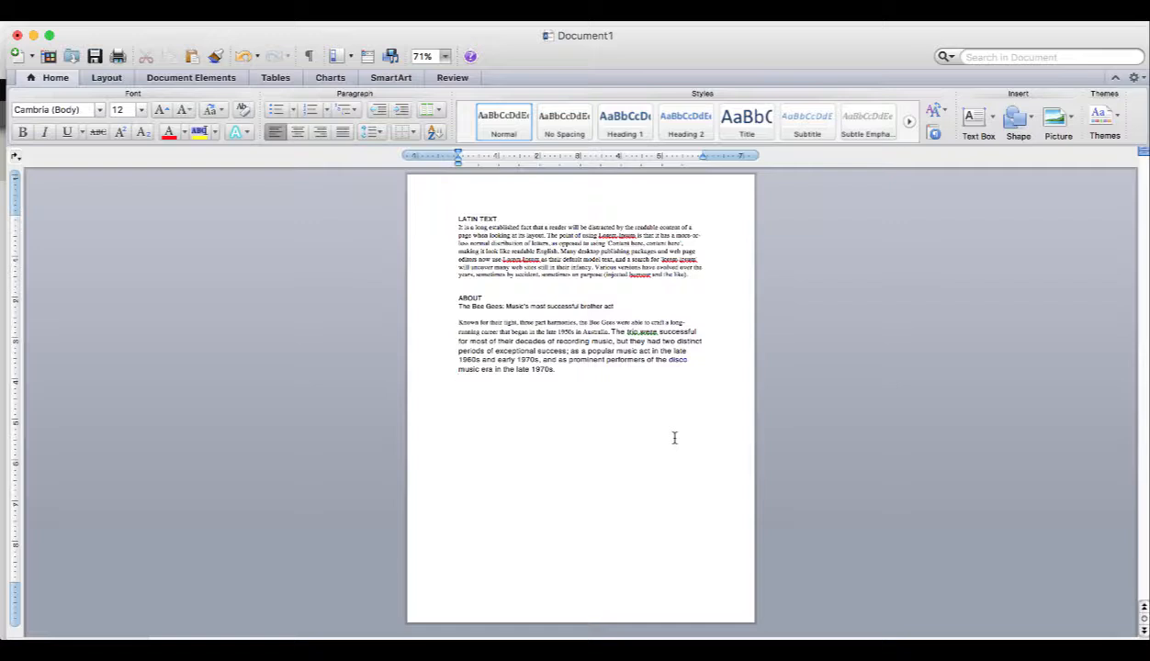
triple_click(560, 322)
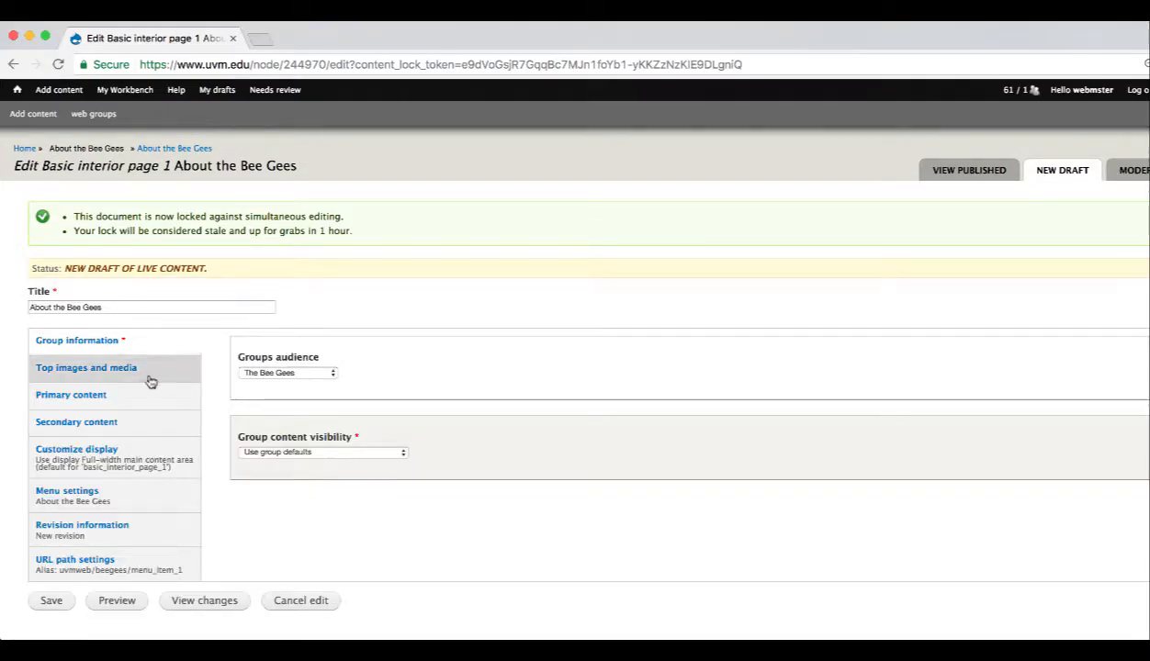
click(123, 397)
drag(1075, 361, 1075, 458)
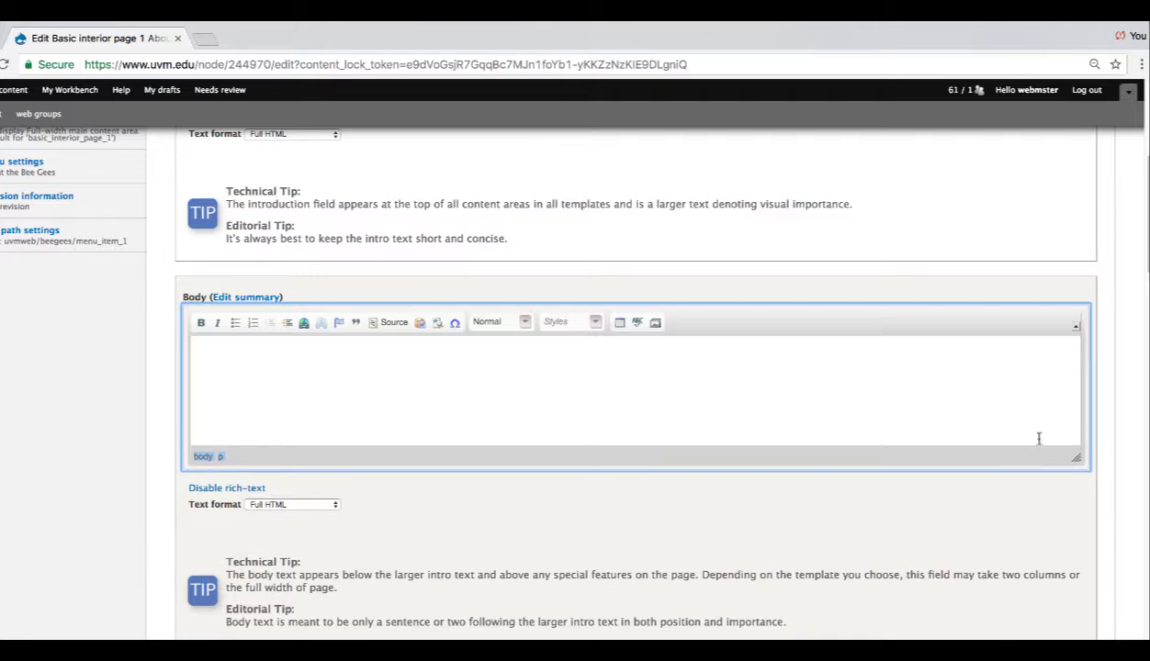
click(418, 329)
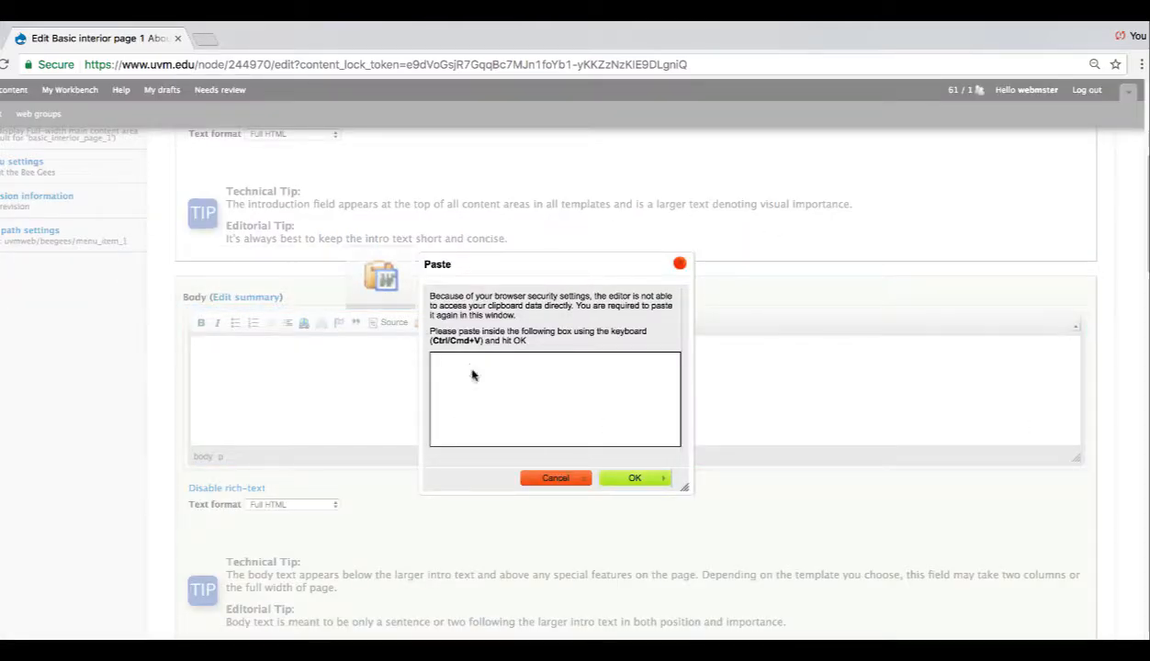
text(Known for their tight, three part harmonies, the Bee Gees were able to craft a long-running career that began in the late 1950s in Australia. The trio were successful for most of their decades of recording music, but they had two distinct periods of exceptional success; as a popular music act in the late 1960s and early 1970s, and as prominent performers of the disco music era in the late 1970s.)
click(637, 477)
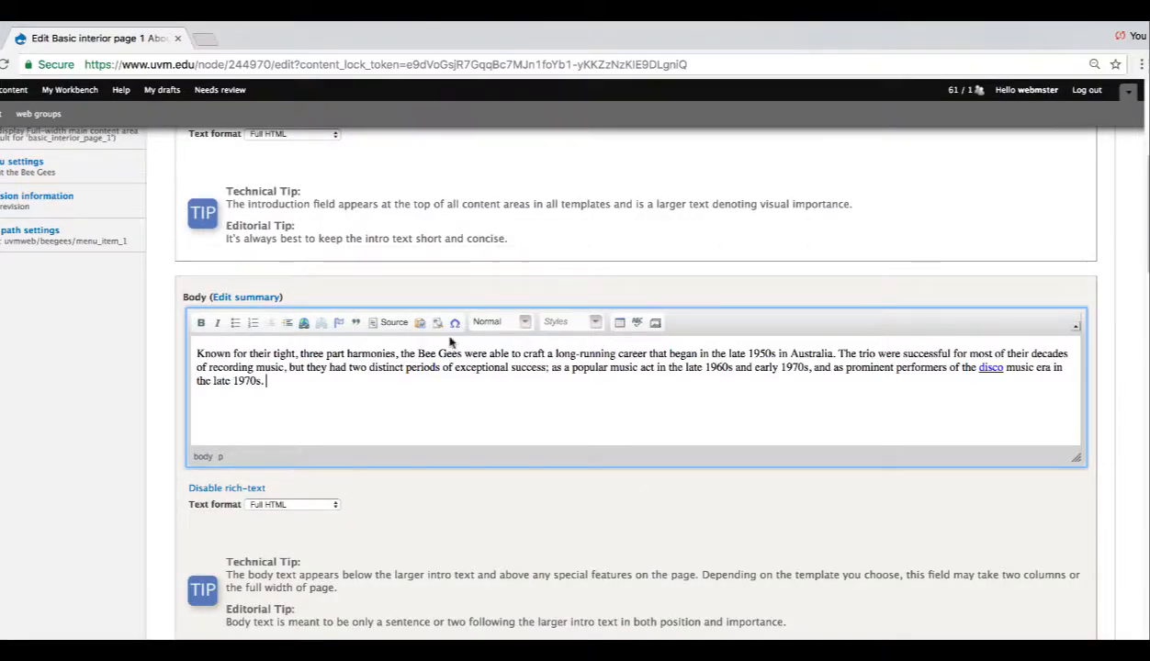
click(389, 322)
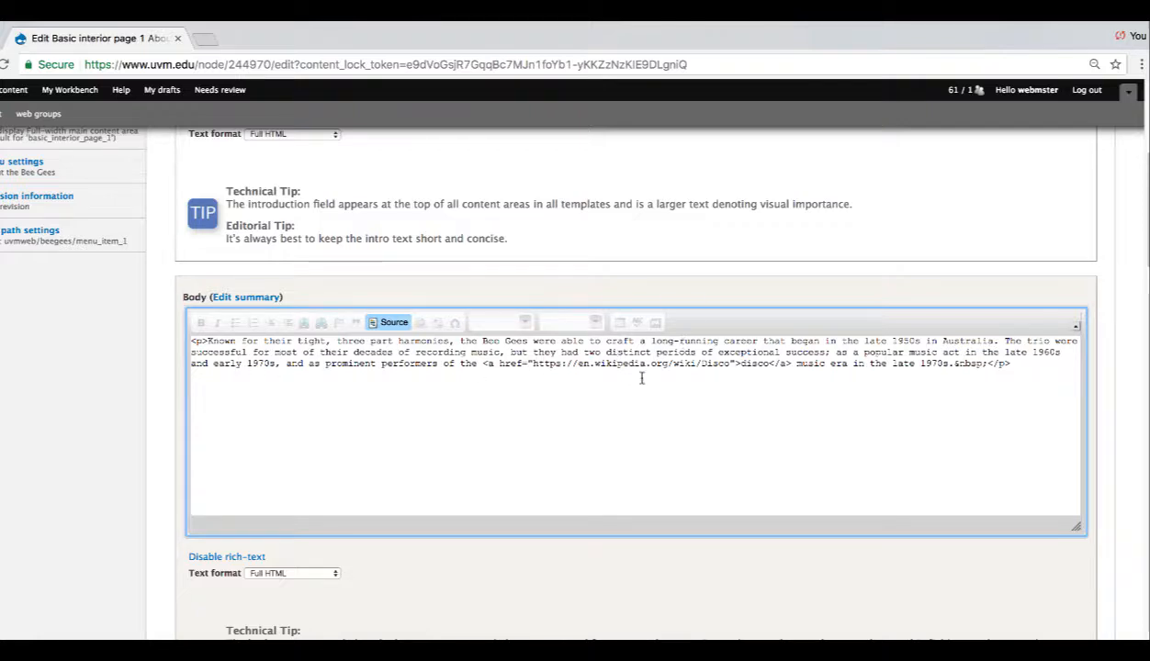
click(390, 322)
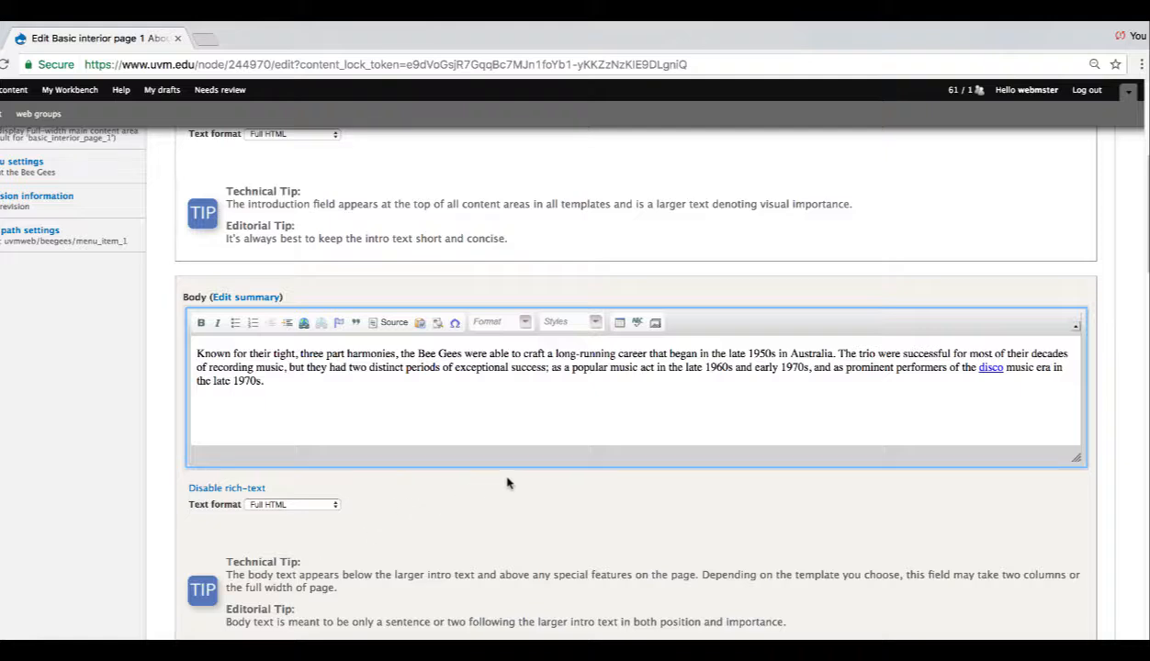
Step: Add a bulleted list below the Body paragraph with the entries "Item 1" and "Item 2"
key(Return)
click(236, 324)
text(Item 1)
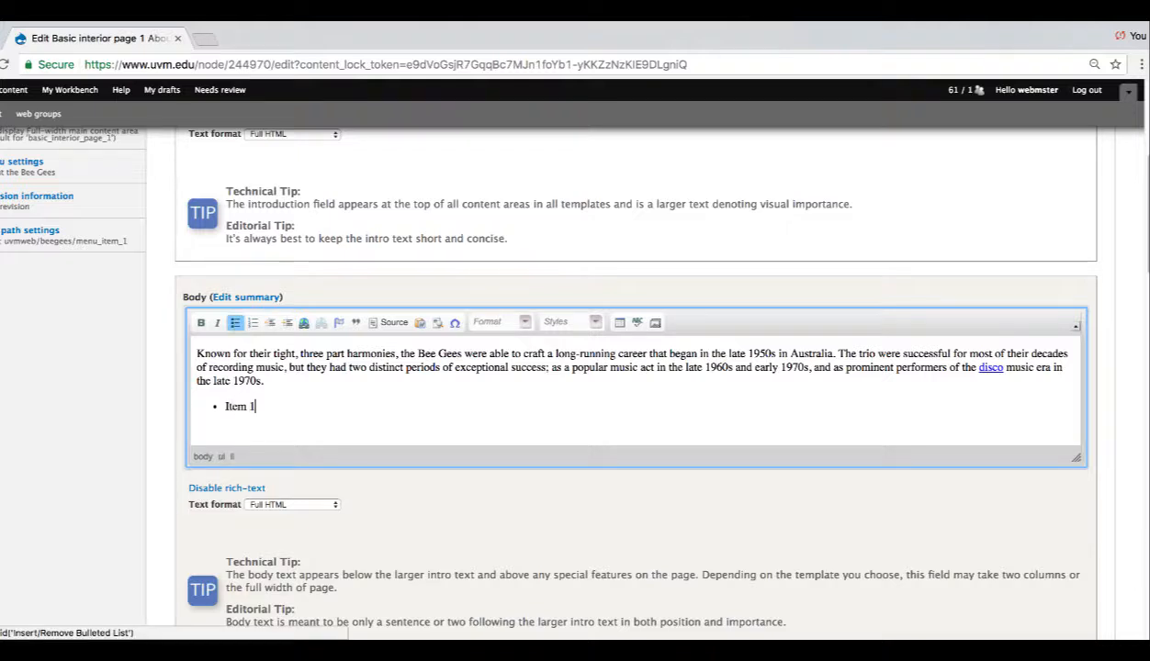
key(Return)
text(Item 2)
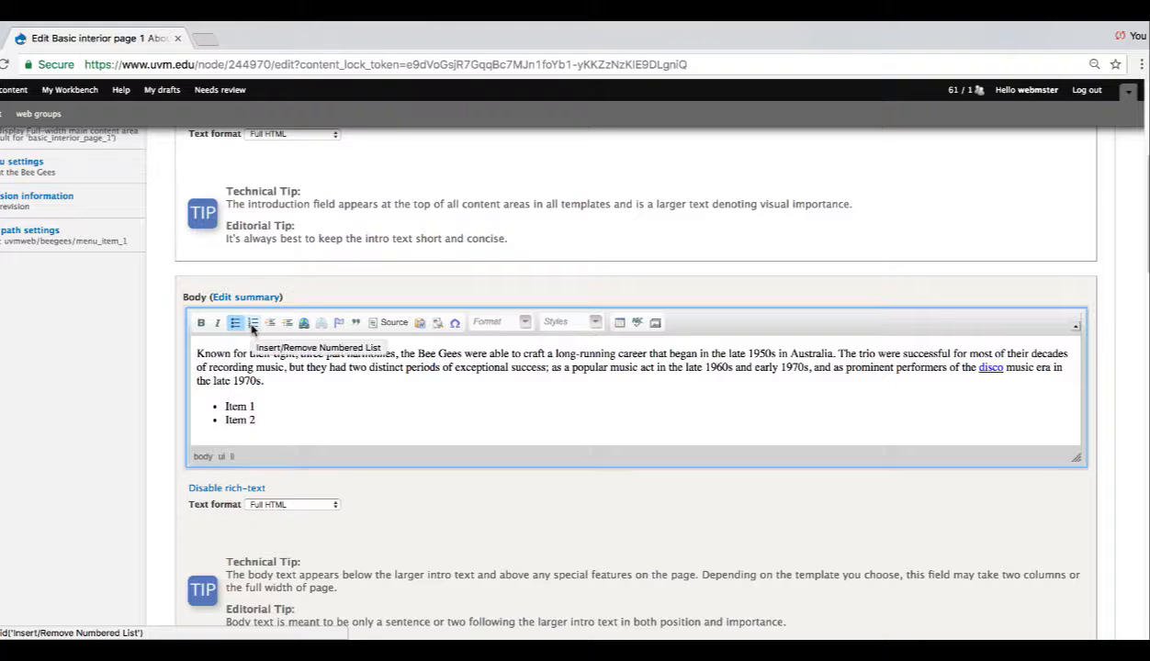
Step: Make the "Item 1" list entry bold
drag(259, 406, 219, 405)
click(201, 322)
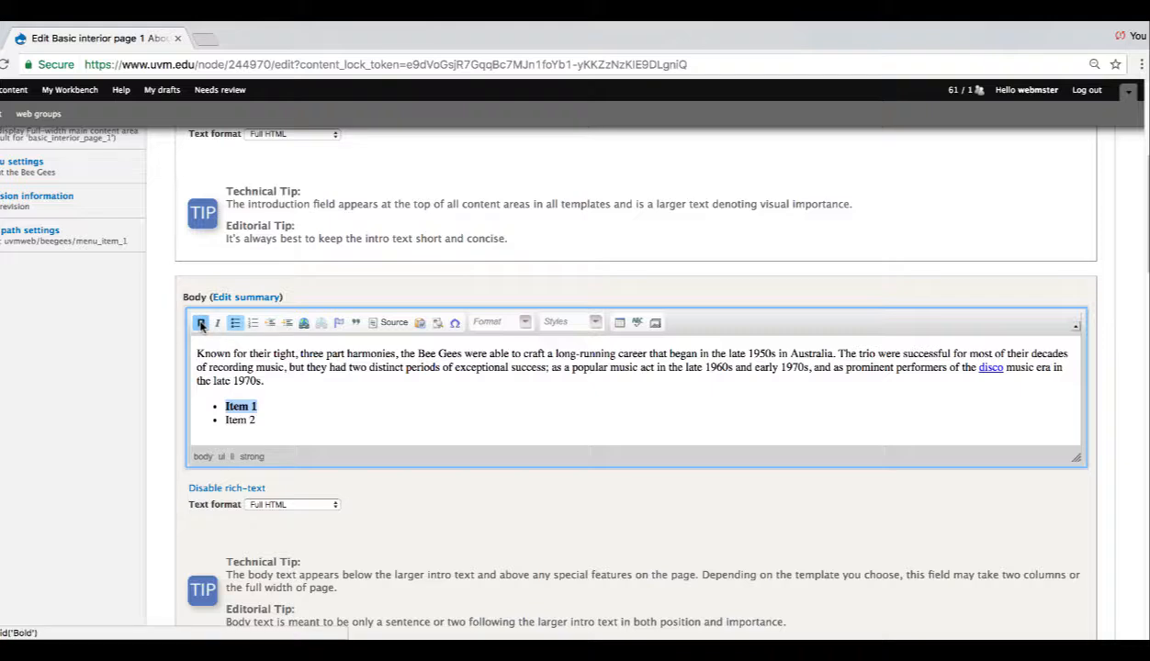
click(268, 400)
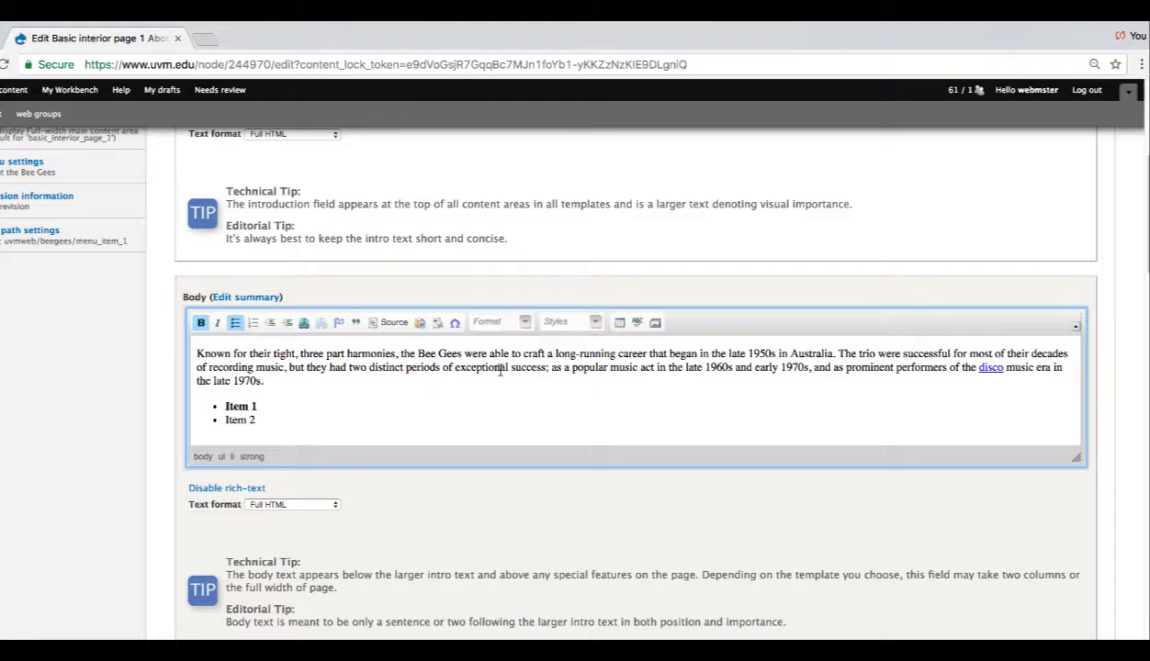
Step: Insert the line "A complete history of the Bee Gees" above the first Body paragraph and format it as Heading 2
click(196, 355)
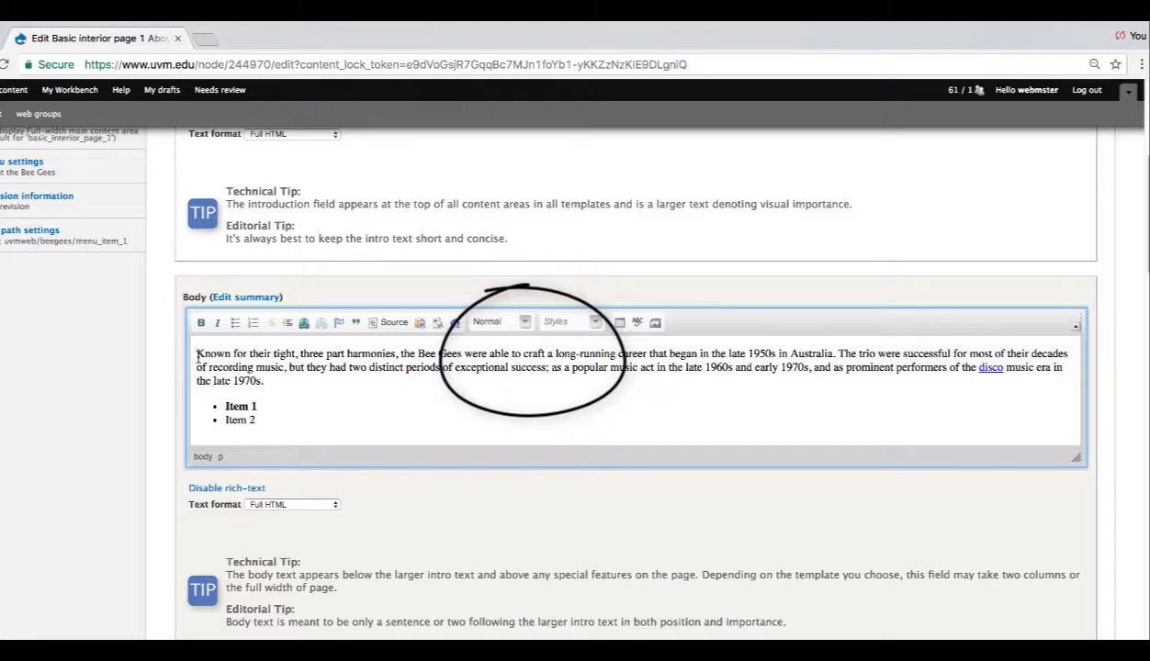
key(Return)
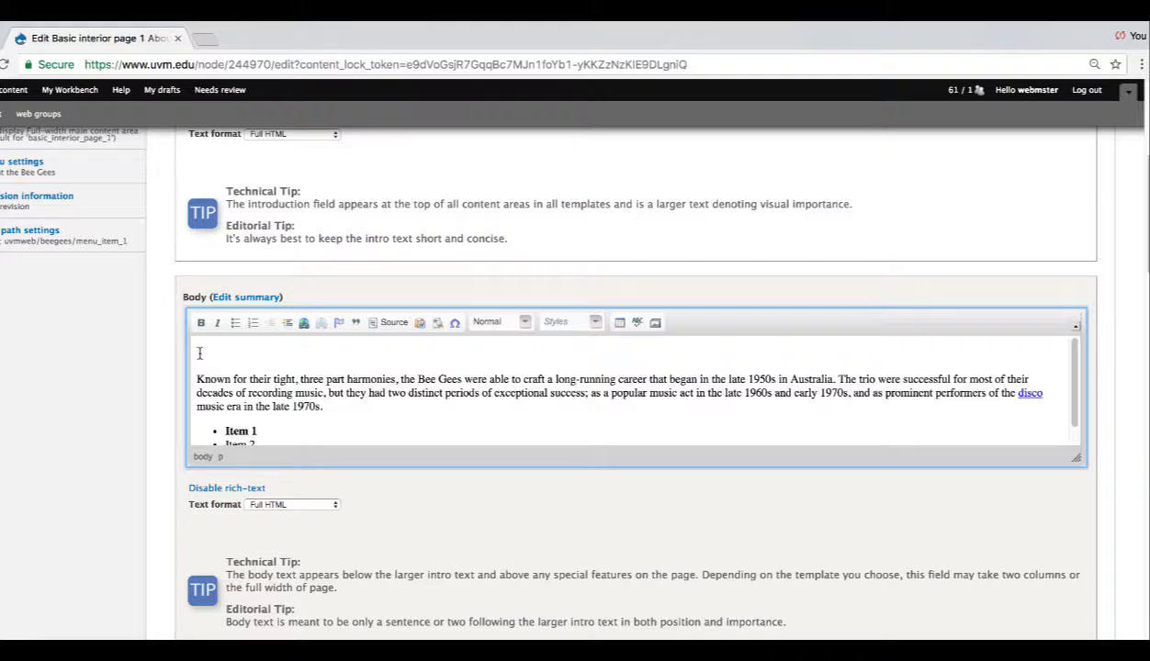
text(A complete history of the Bee Gees)
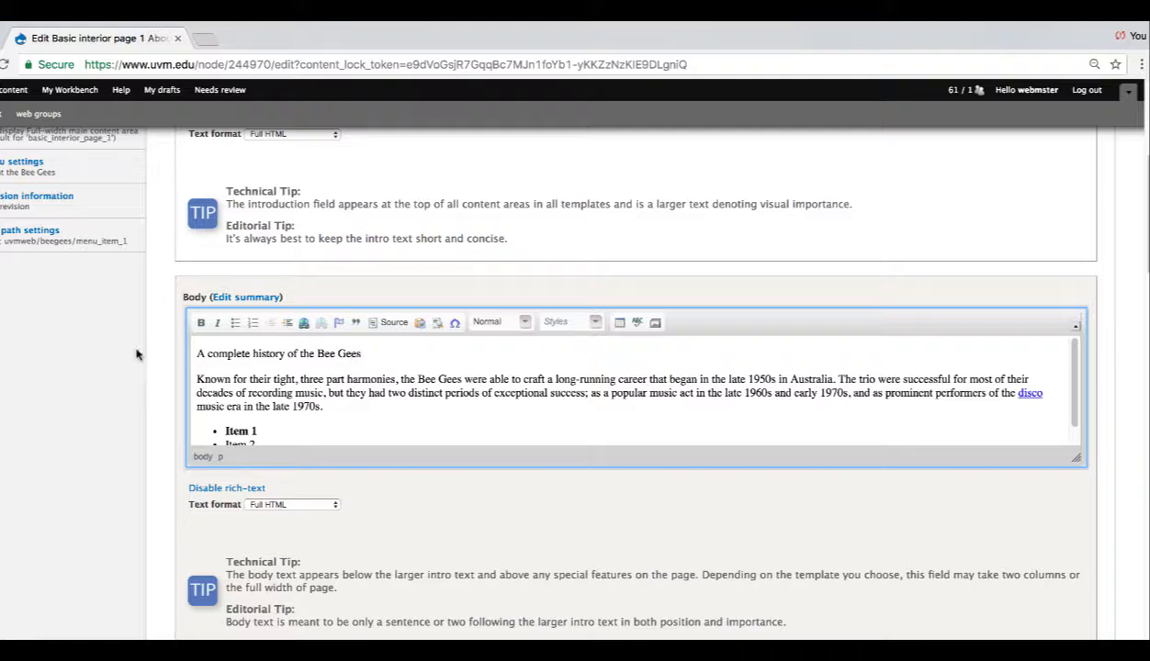
click(524, 322)
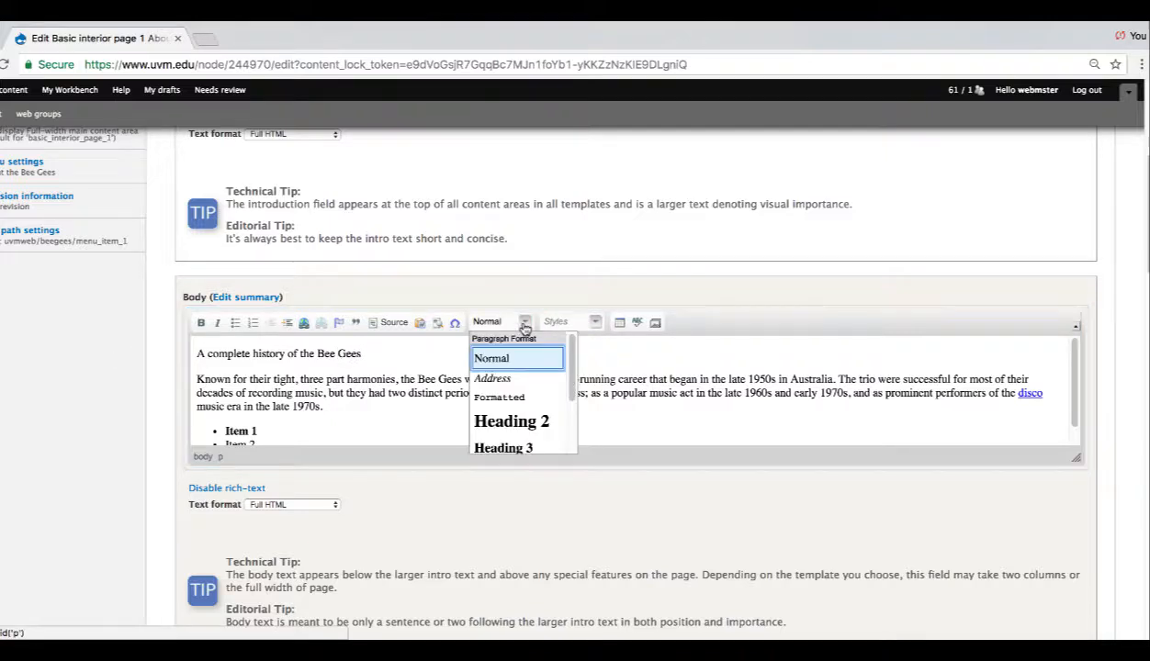
click(524, 419)
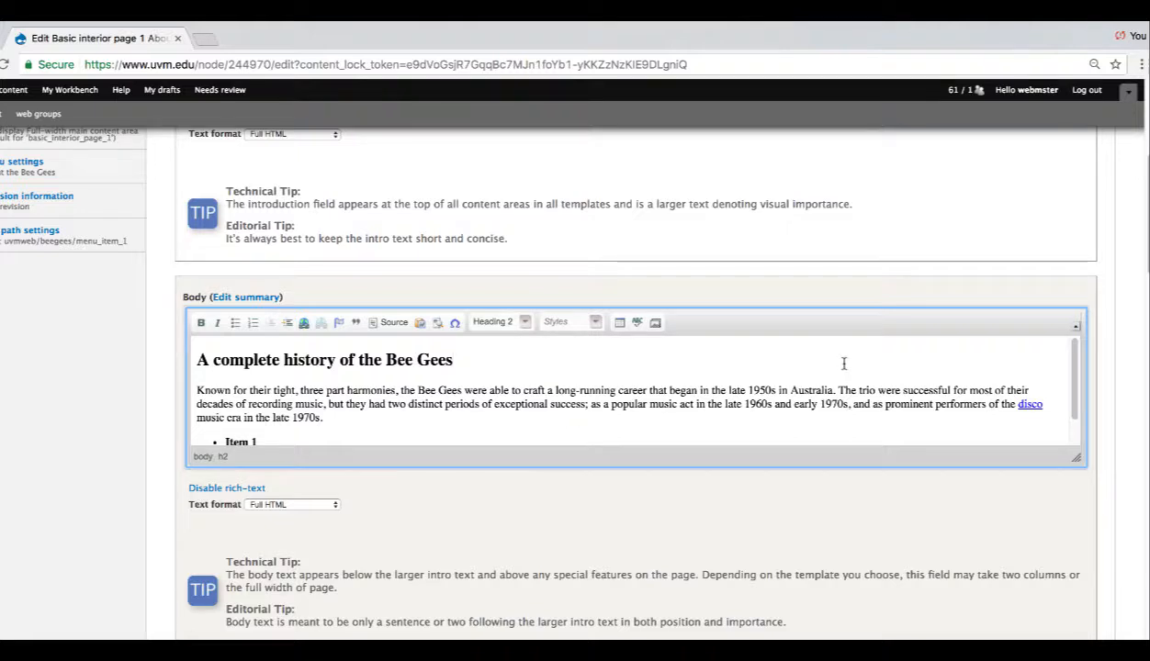
Step: Enlarge the Body editor and add a paragraph with the P-SolidLine style below the bulleted list, followed by a new line
drag(1074, 384, 1074, 398)
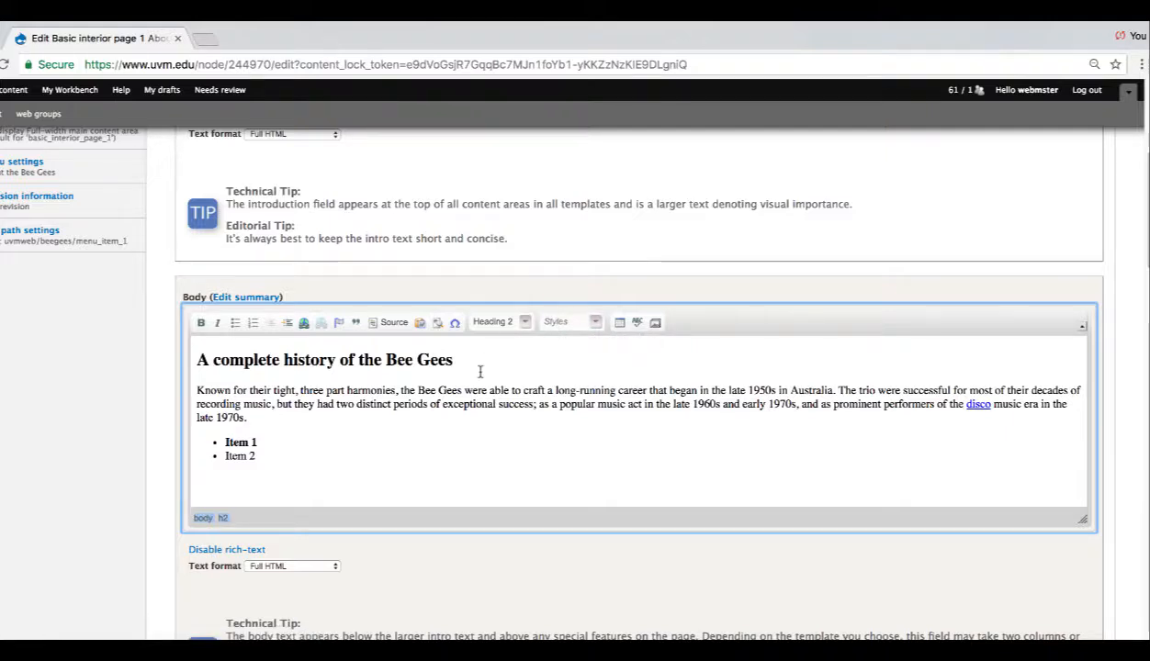
click(303, 457)
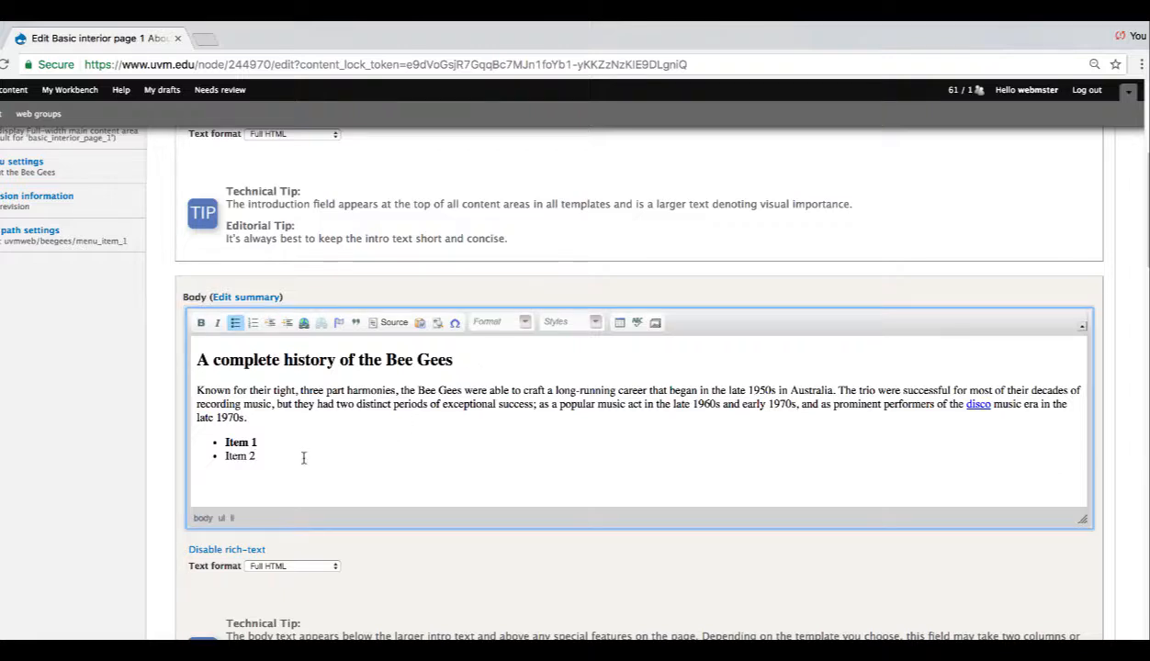
key(Return)
key(Return)
click(596, 324)
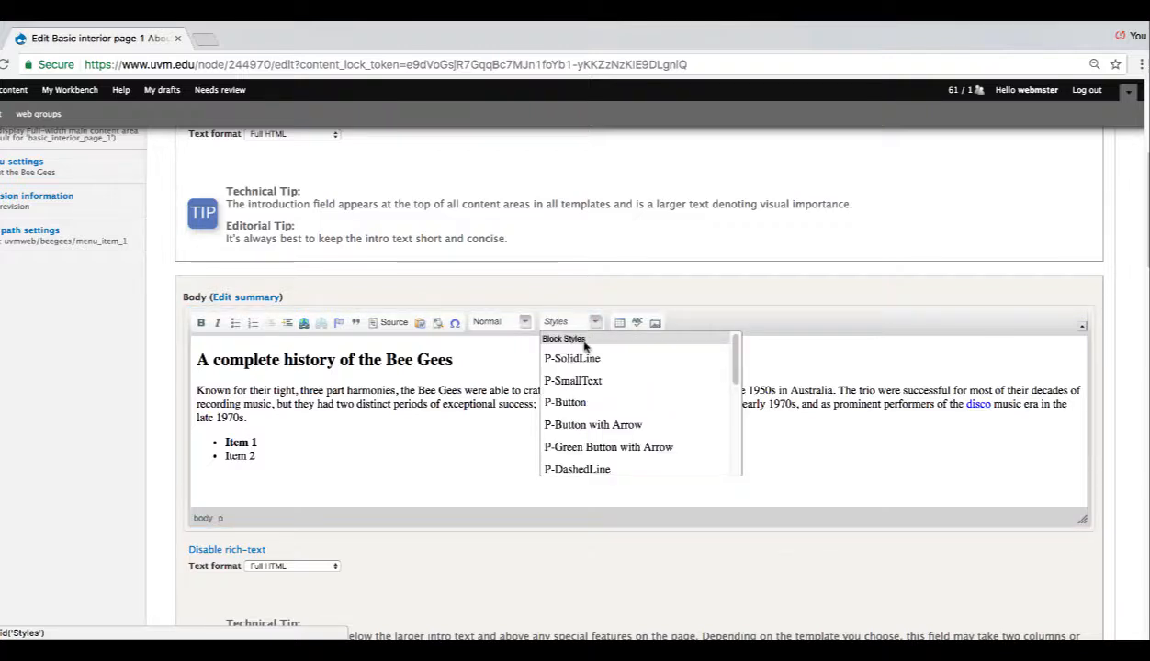
click(579, 358)
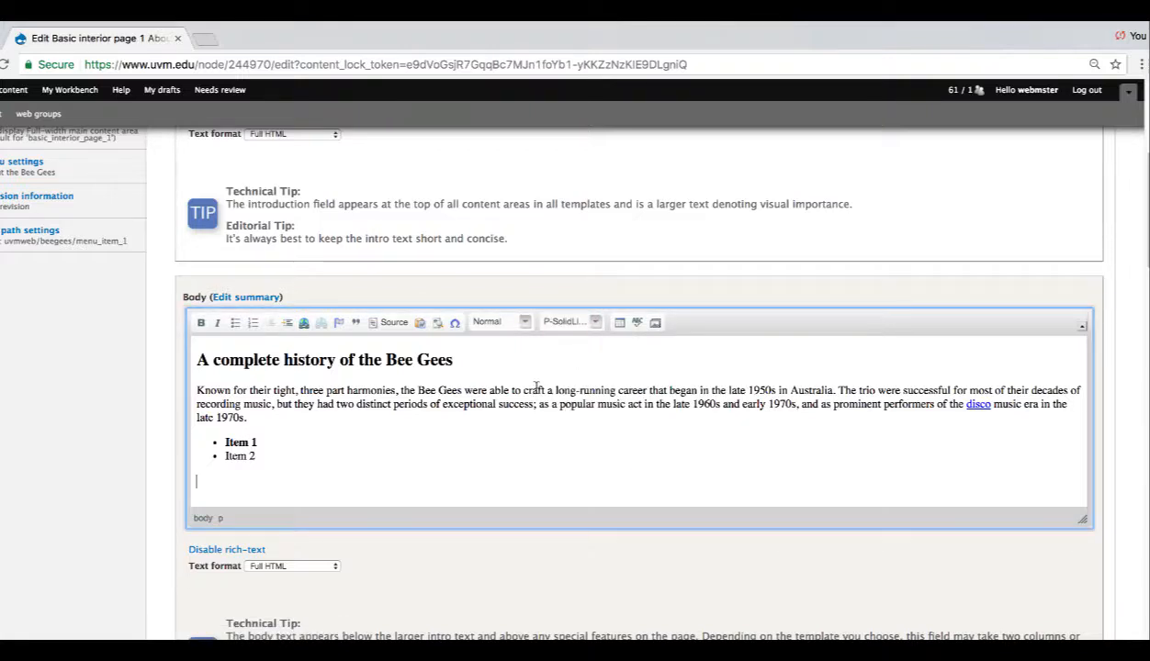
key(Return)
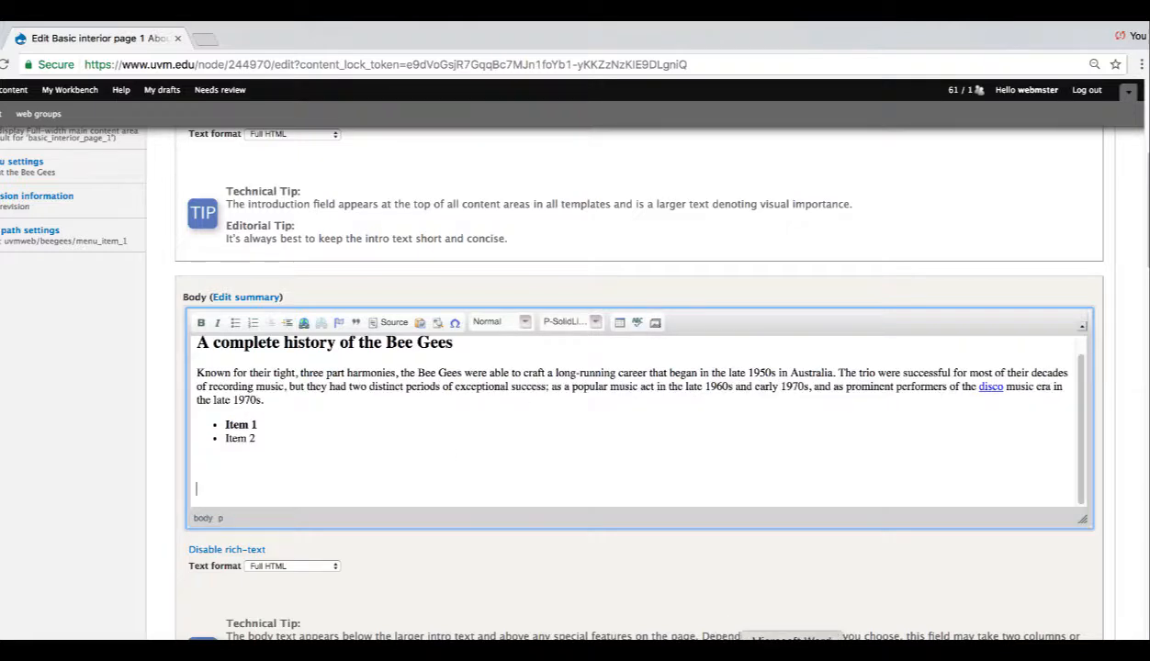
Step: Copy the "It is a long established fact" paragraph from the Microsoft Word document to the end of the Body field as Word content
click(790, 640)
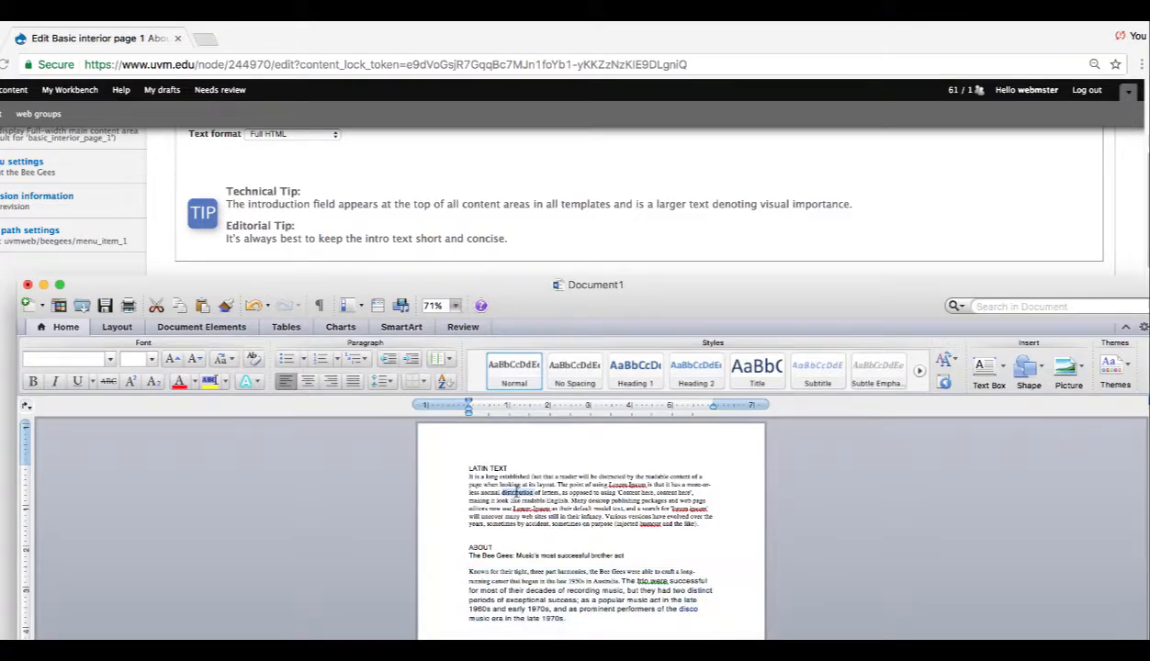
triple_click(517, 494)
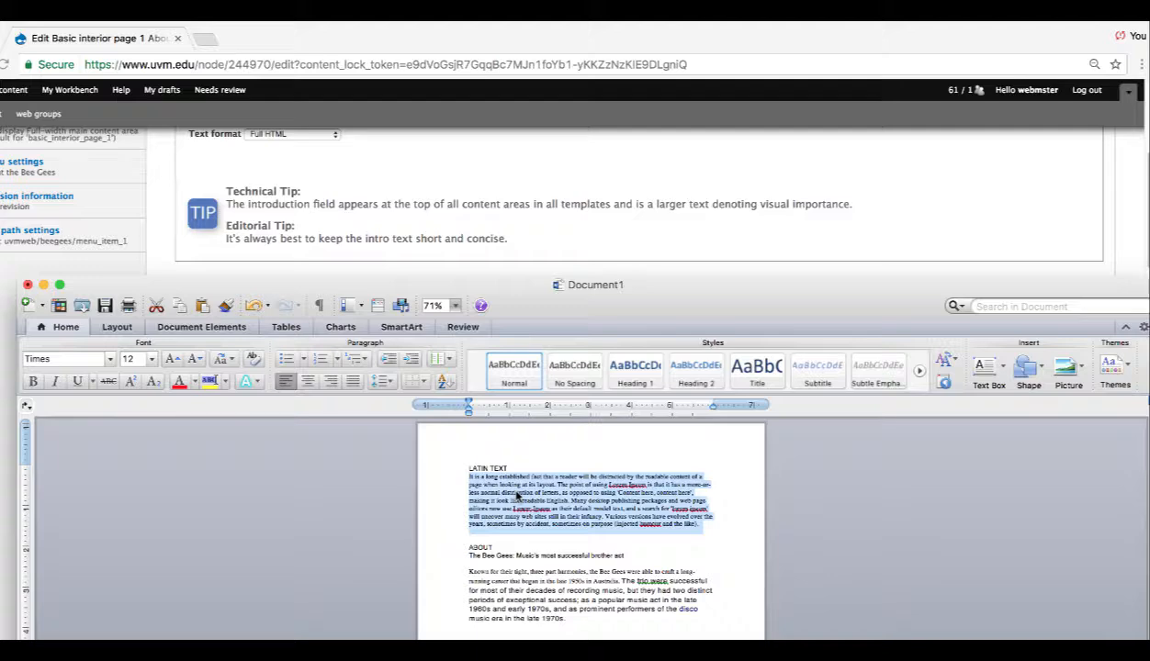
click(461, 46)
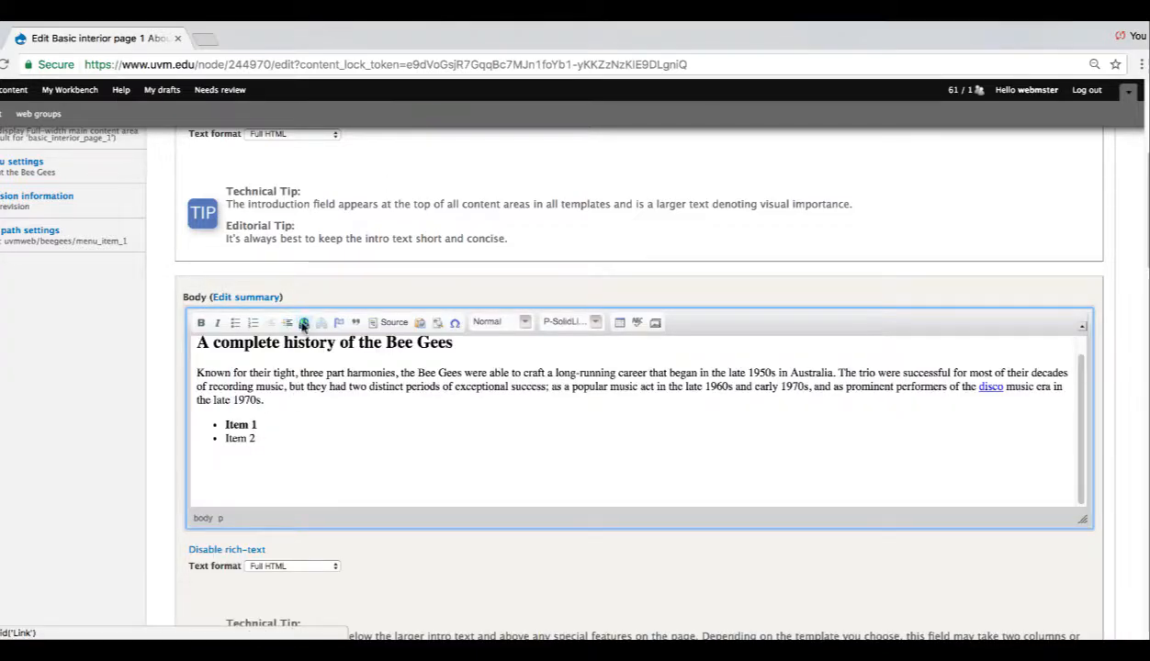
click(419, 323)
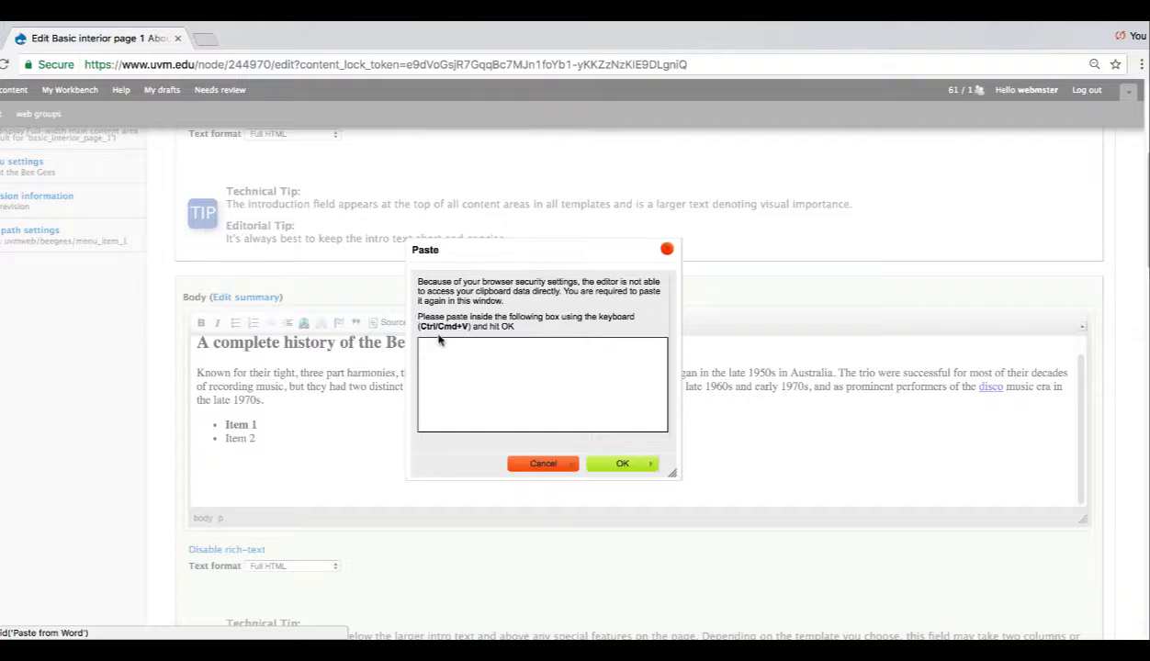
text(It is a long established fact that a reader will be distracted by the readable content of a page when looking at its layout. The point of using Lorem Ipsum is that it has a more-or-less normal distribution of letters, as opposed to using 'Content here, content here', making it look like readable English. Many desktop publishing packages and web page editors now use Lorem Ipsum as their default model text, and a search for 'lorem ipsum' will uncover many web sites still in their infancy. Various versions have evolved over the years, sometimes by accident, sometimes on purpose (injected humour and the like).)
click(616, 463)
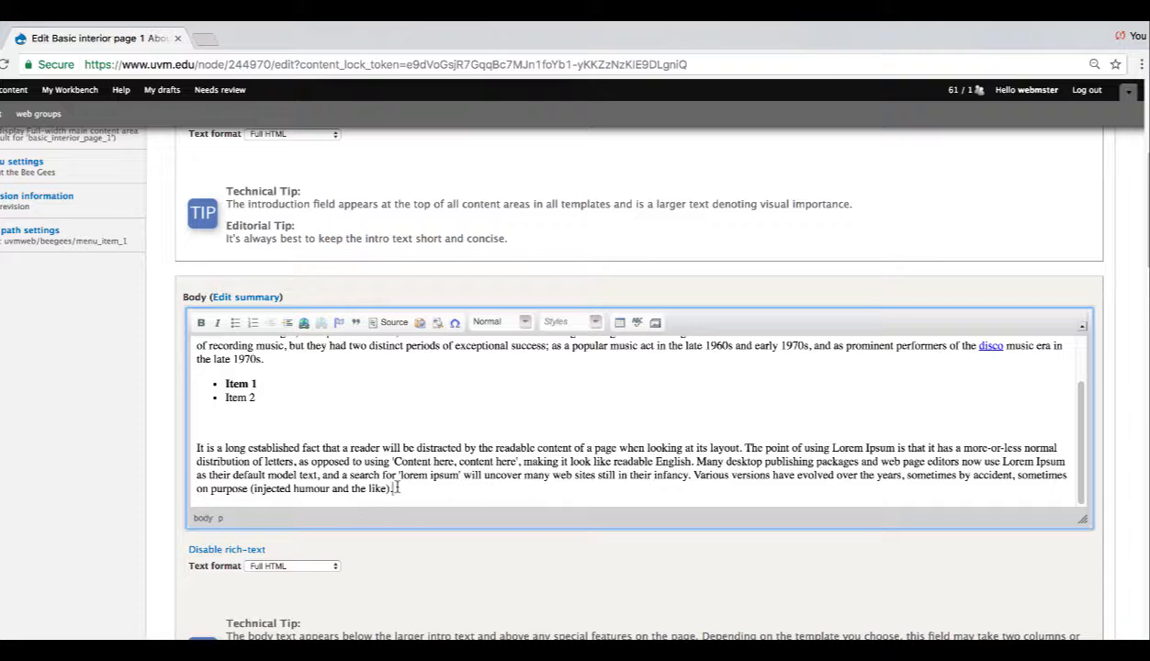
Step: Add the line "Contact the Bee Gees" below the last Body paragraph
key(Return)
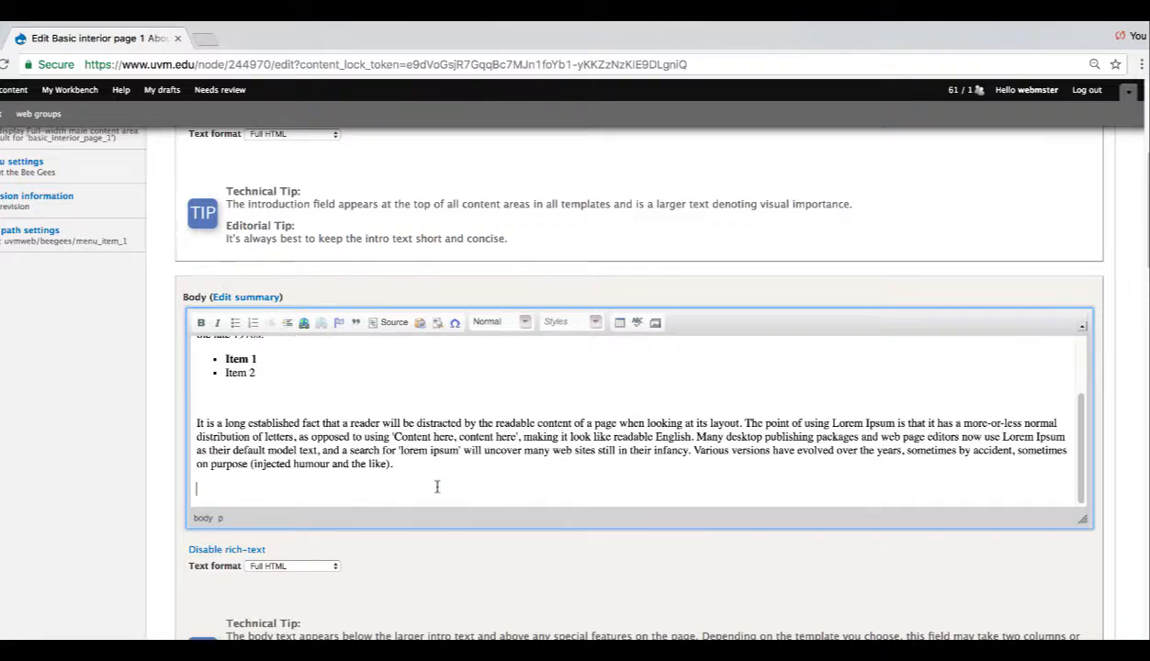
text(Contact Us)
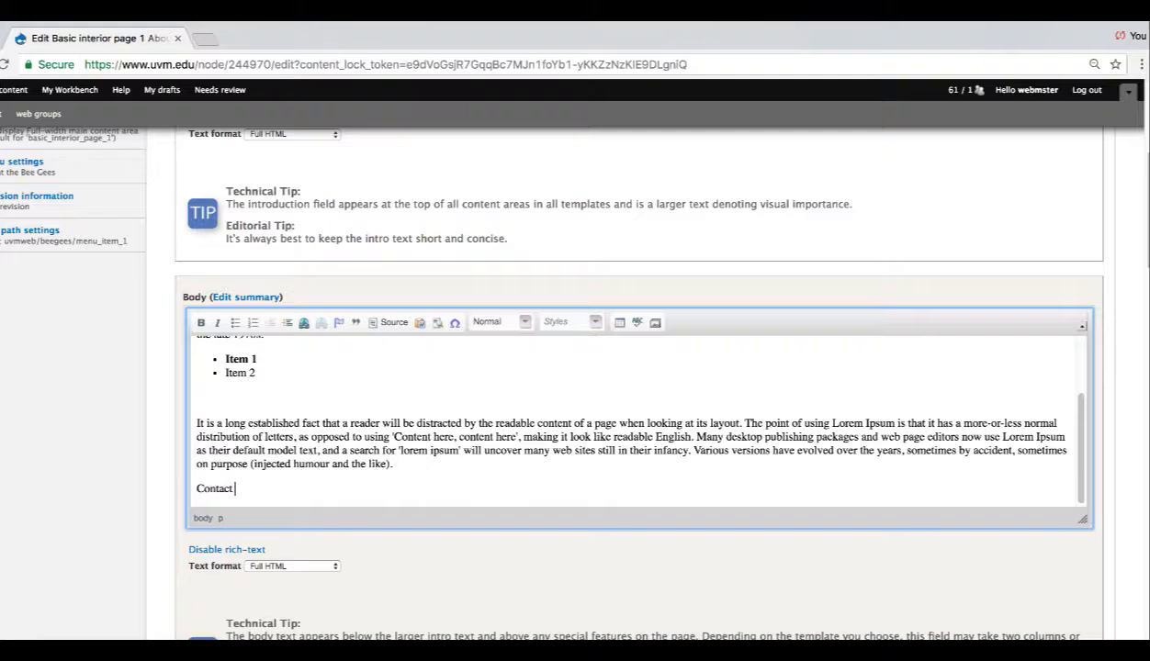
key(BackSpace)
key(BackSpace)
text(the Bee Gees)
Step: Link the "Contact the Bee Gees" line in the Body field to the internal page "Contact Us"
drag(295, 488, 196, 491)
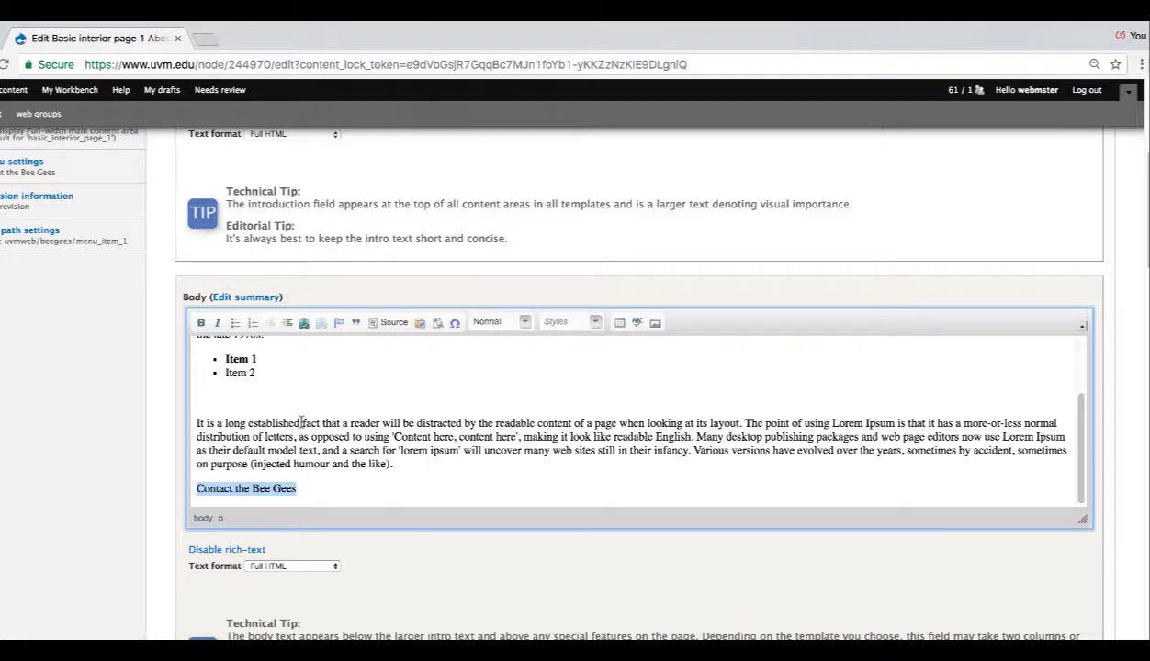
click(304, 323)
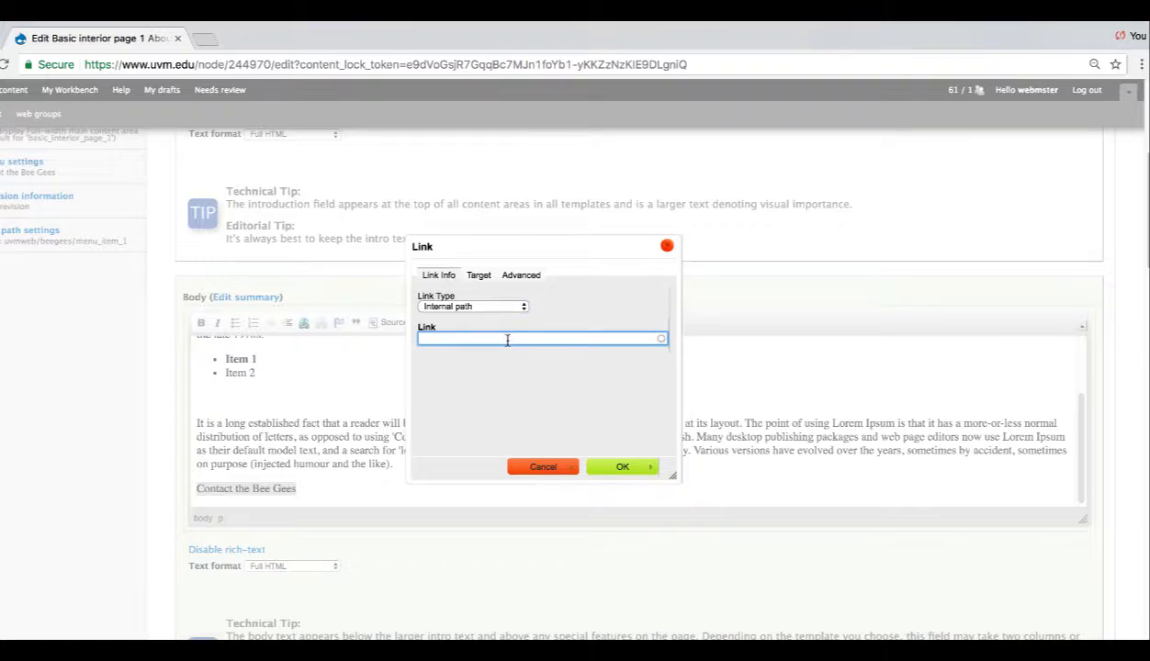
text(Con)
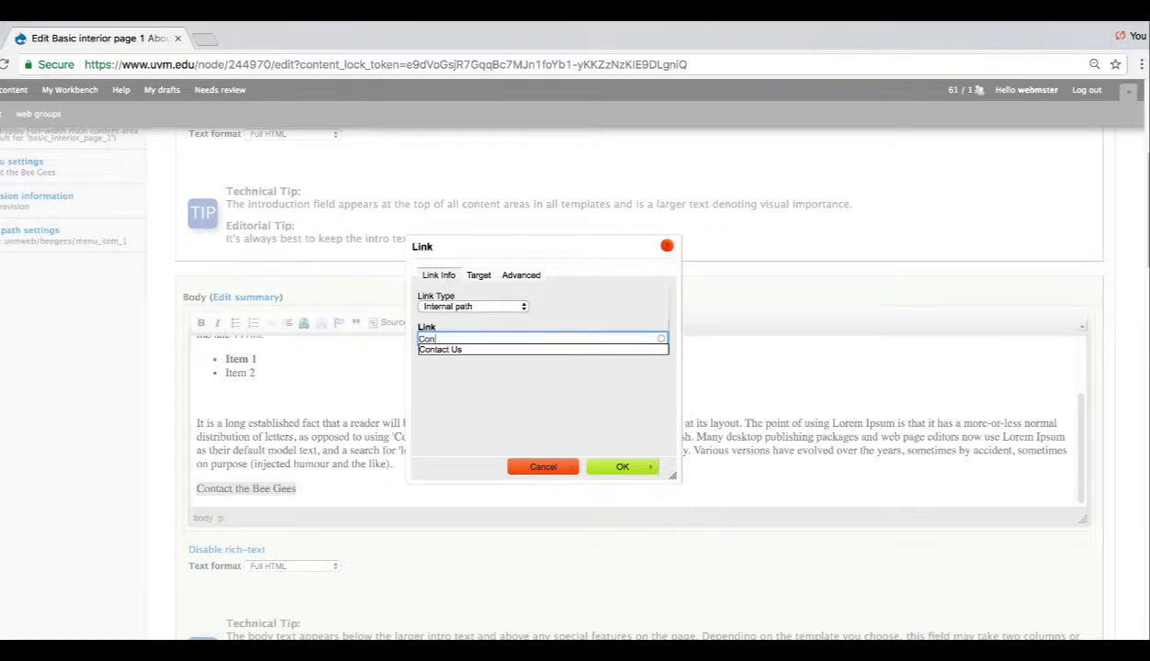
click(448, 350)
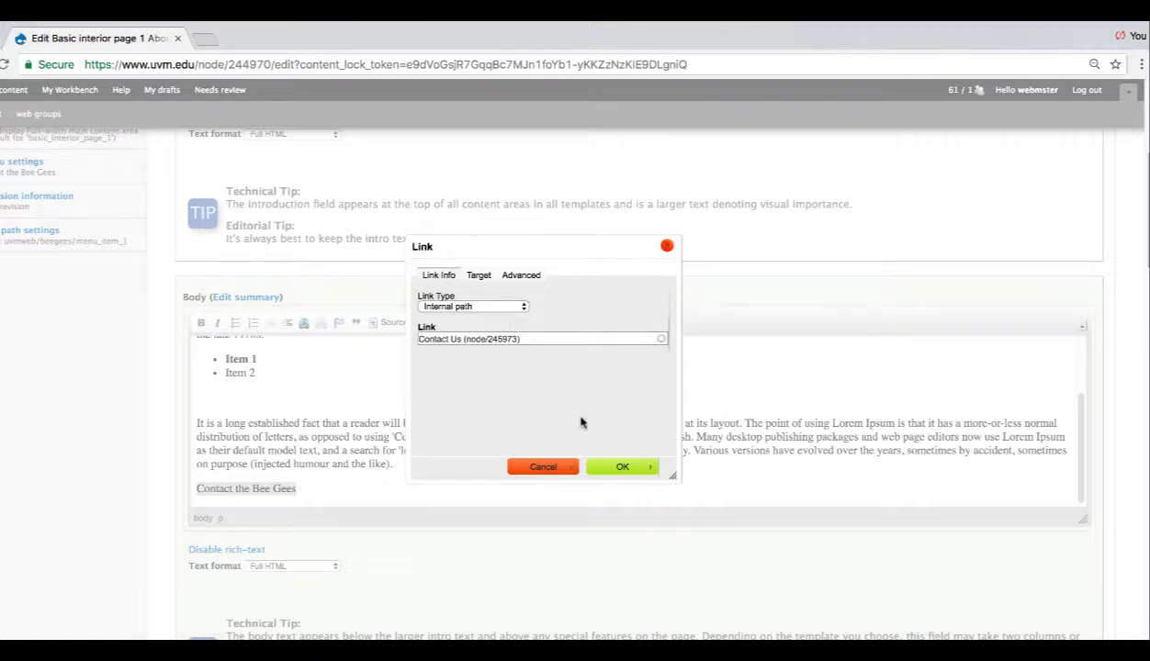
click(618, 466)
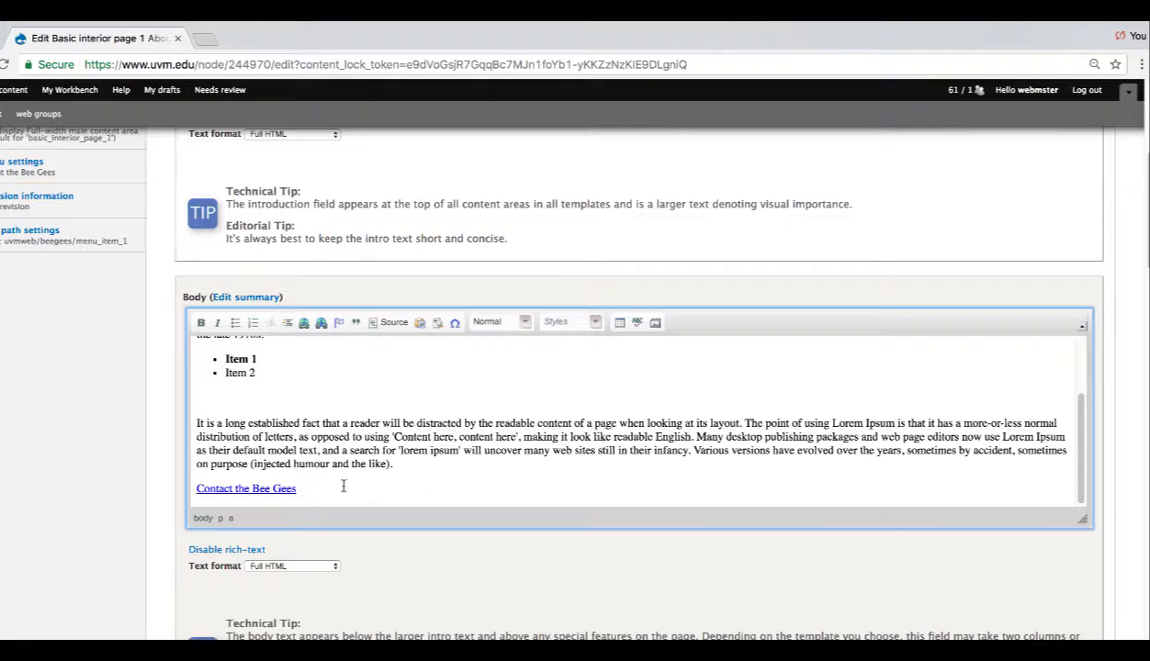
Step: Add the line "Visit the International Disco Website" below the "Contact the Bee Gees" link
key(Return)
text(Visi)
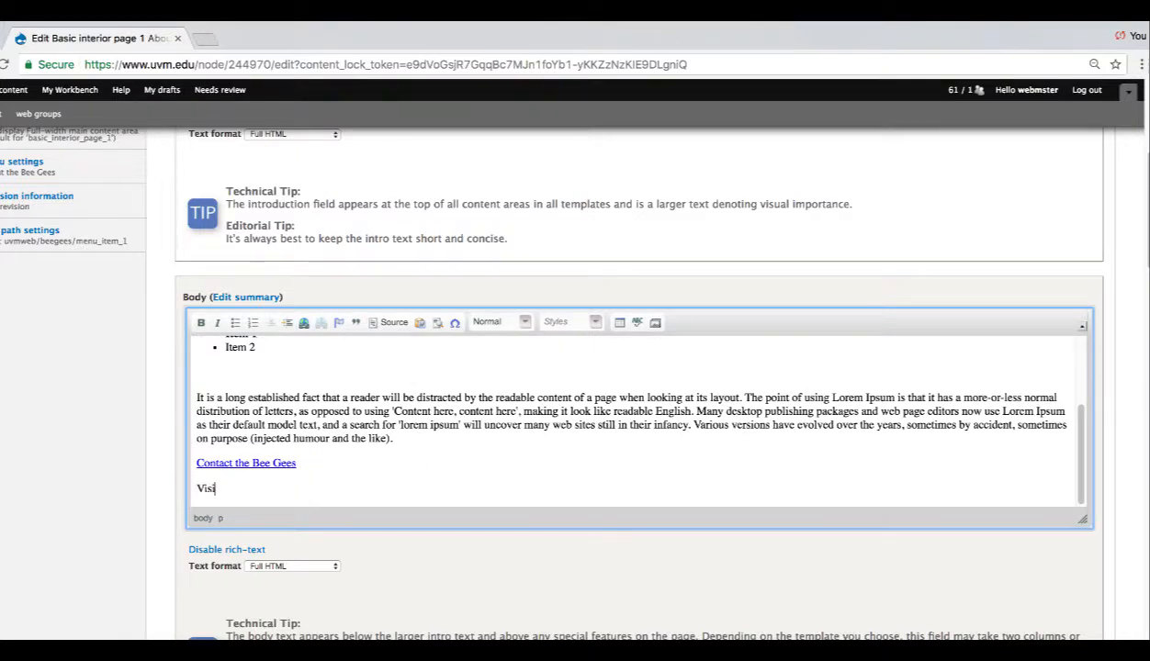
text(t the International Disco Website)
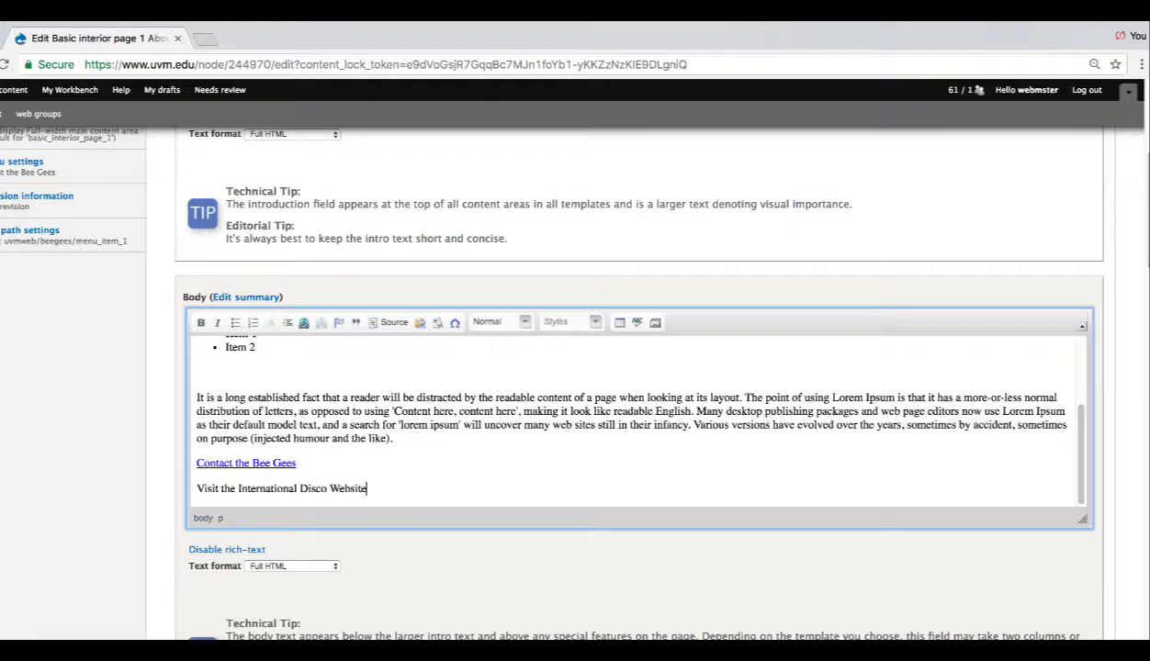
triple_click(311, 481)
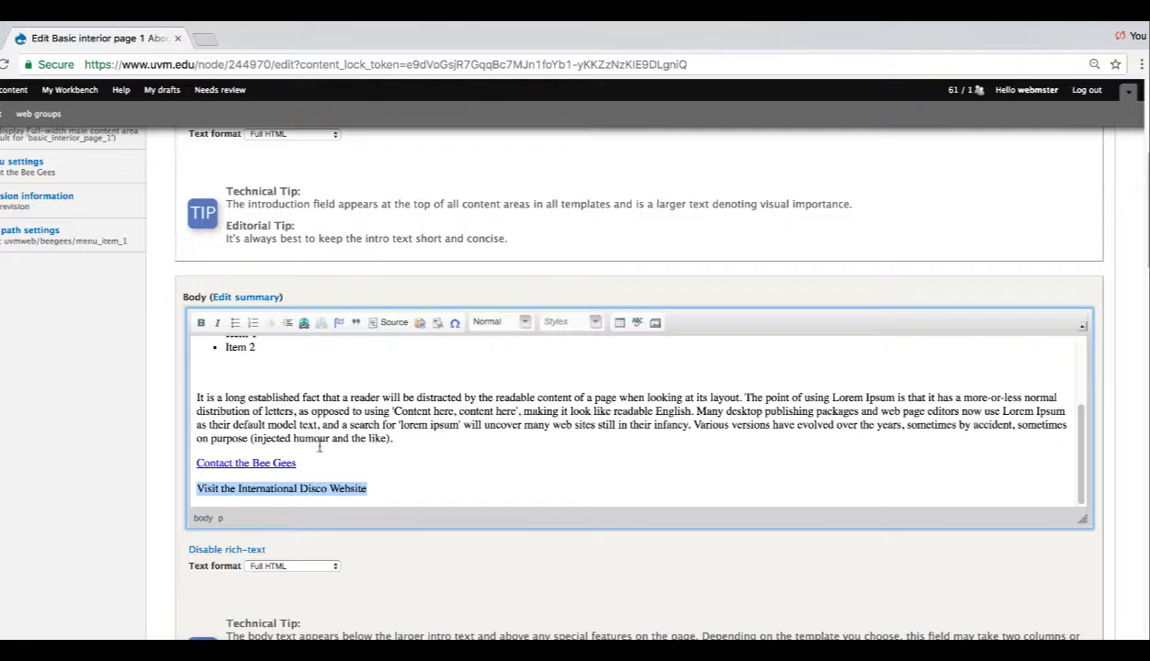
click(304, 322)
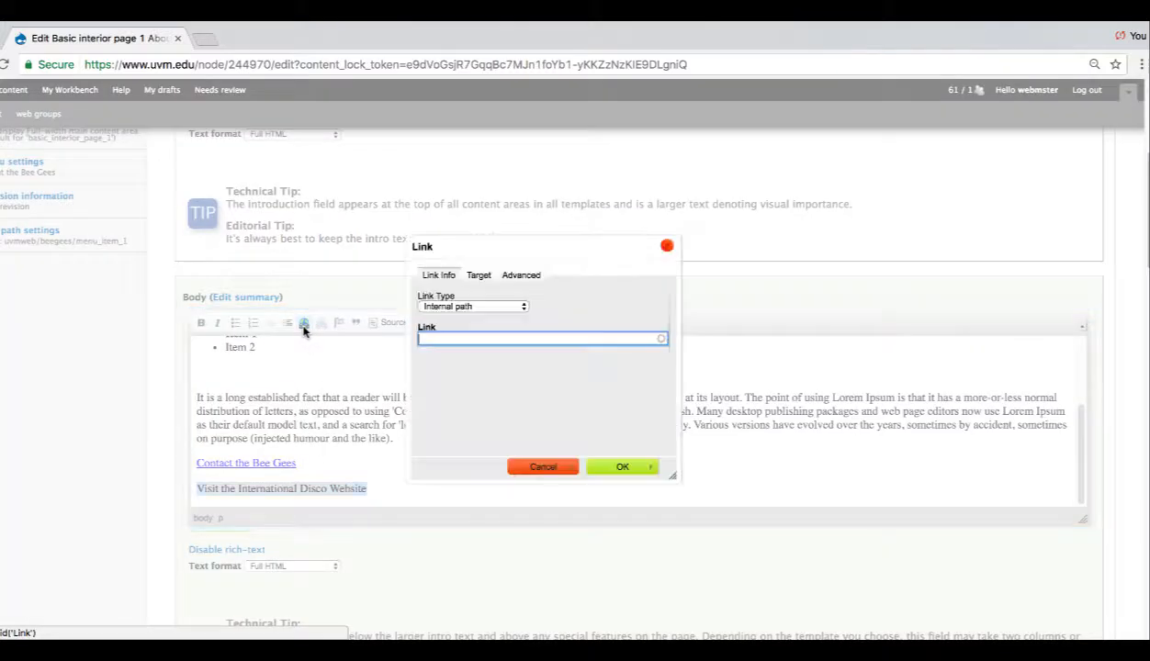
click(523, 309)
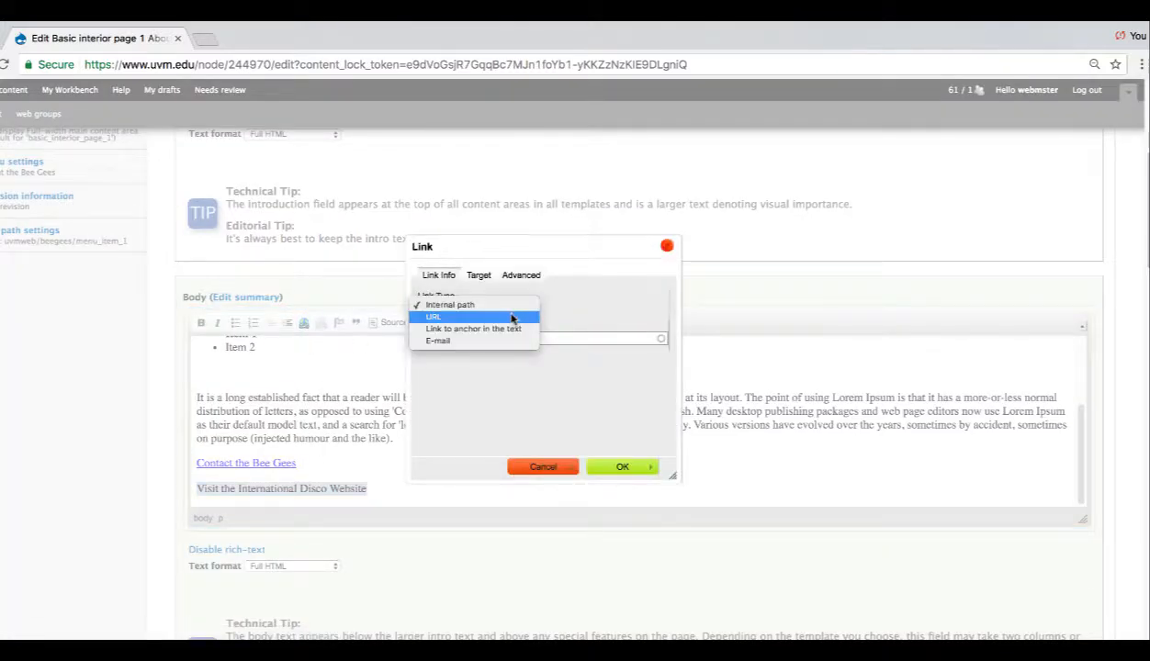
click(510, 320)
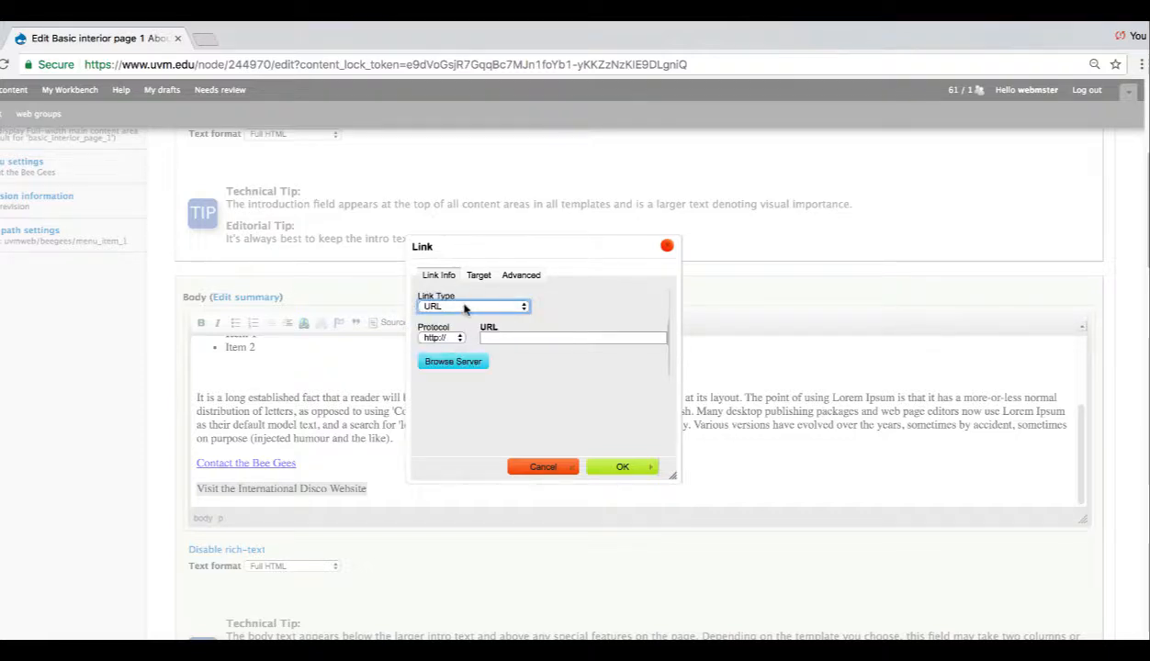
click(498, 338)
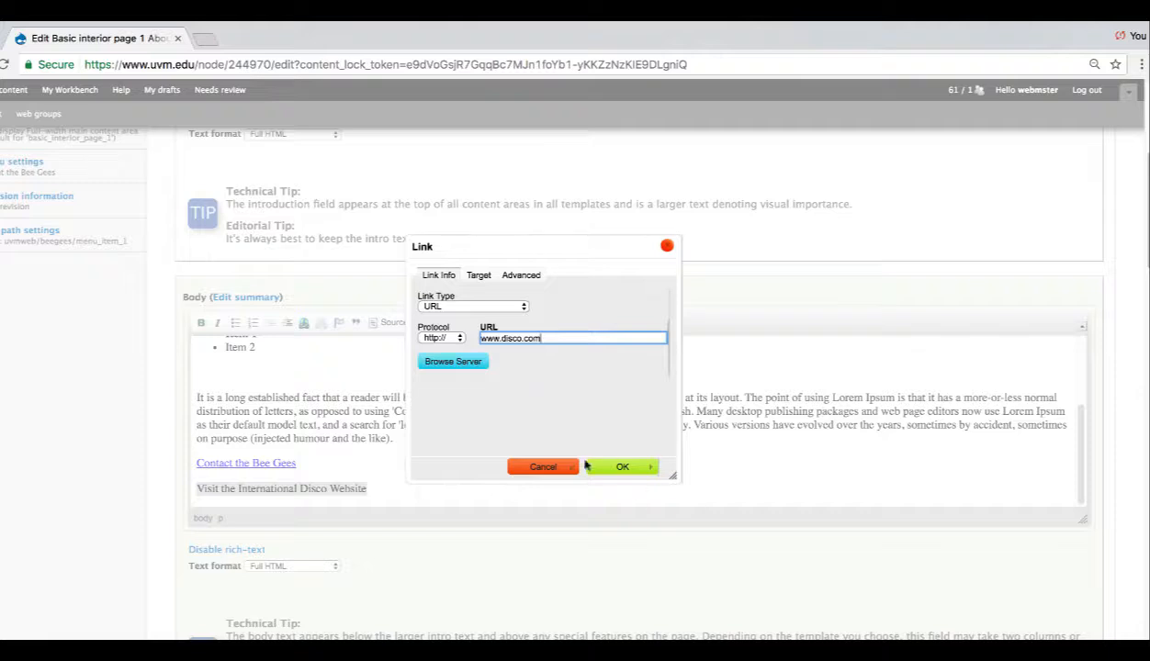
click(623, 469)
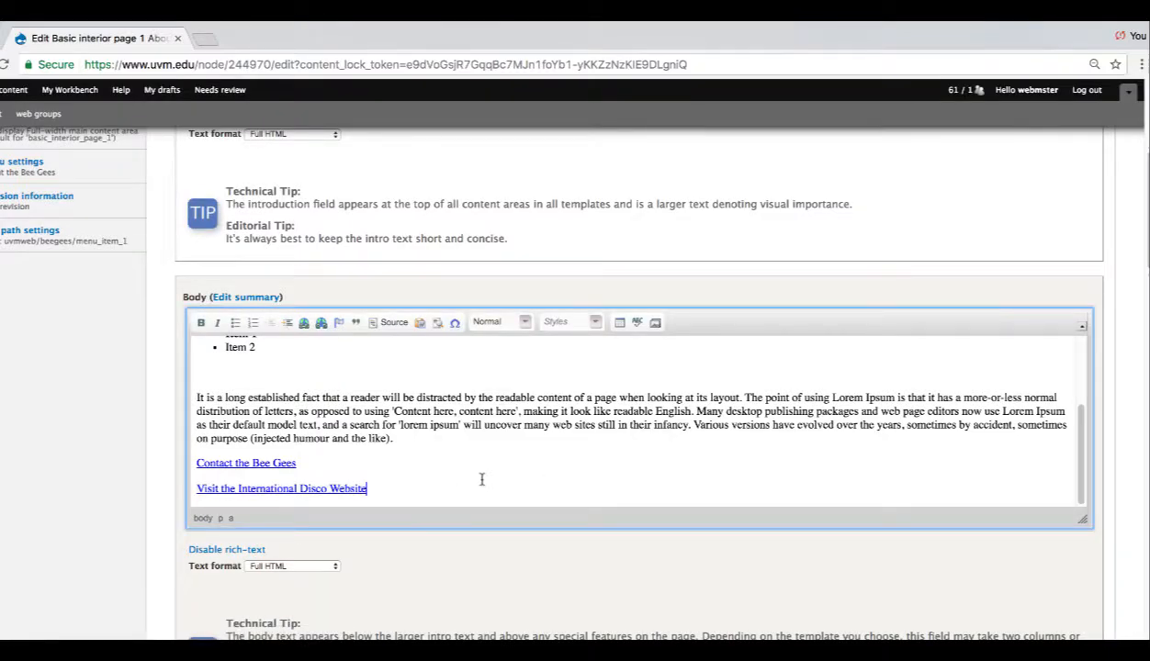
Step: Apply the P-Button with Arrow style to the "Contact the Bee Gees" link in the Body field
drag(298, 463, 177, 462)
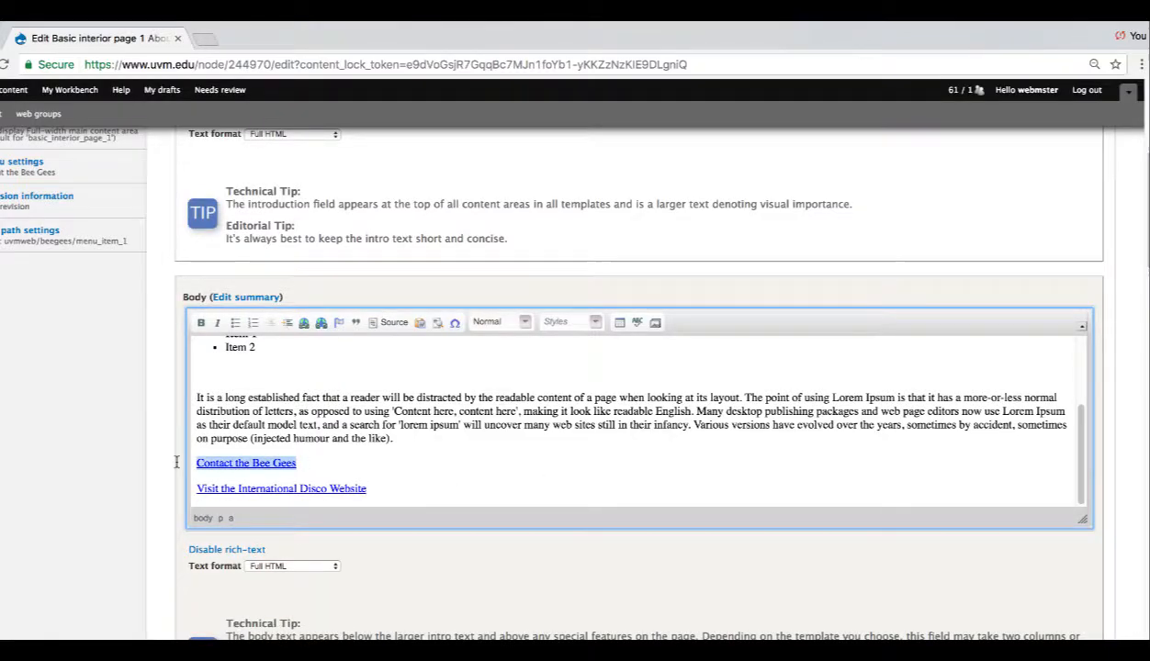
click(595, 323)
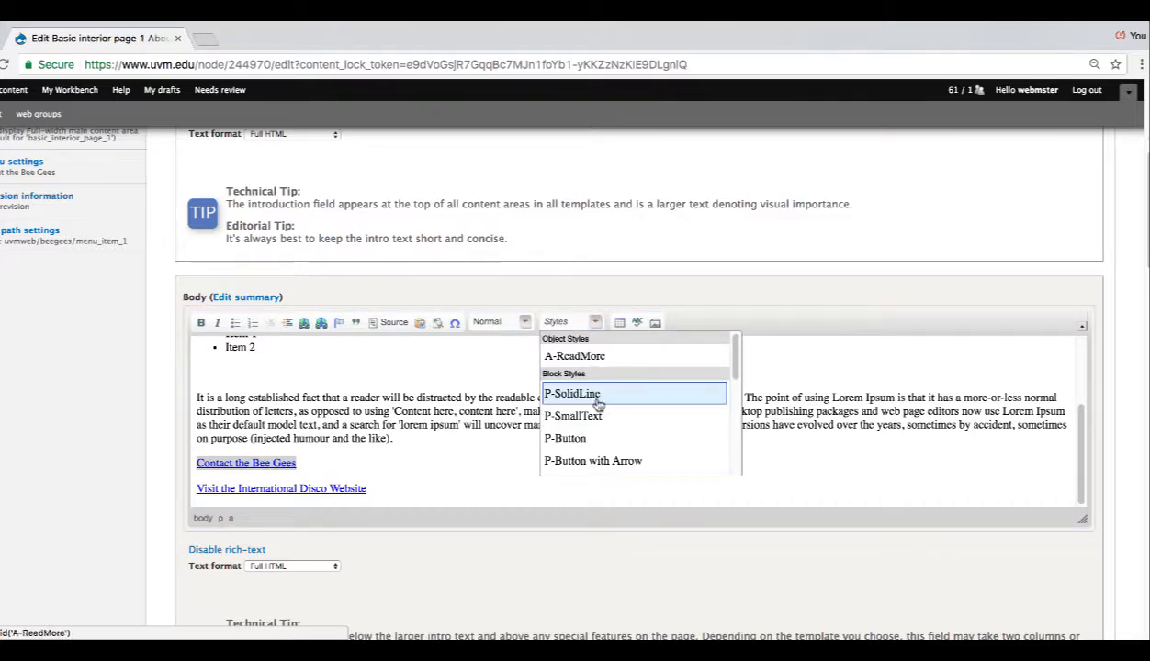
click(589, 464)
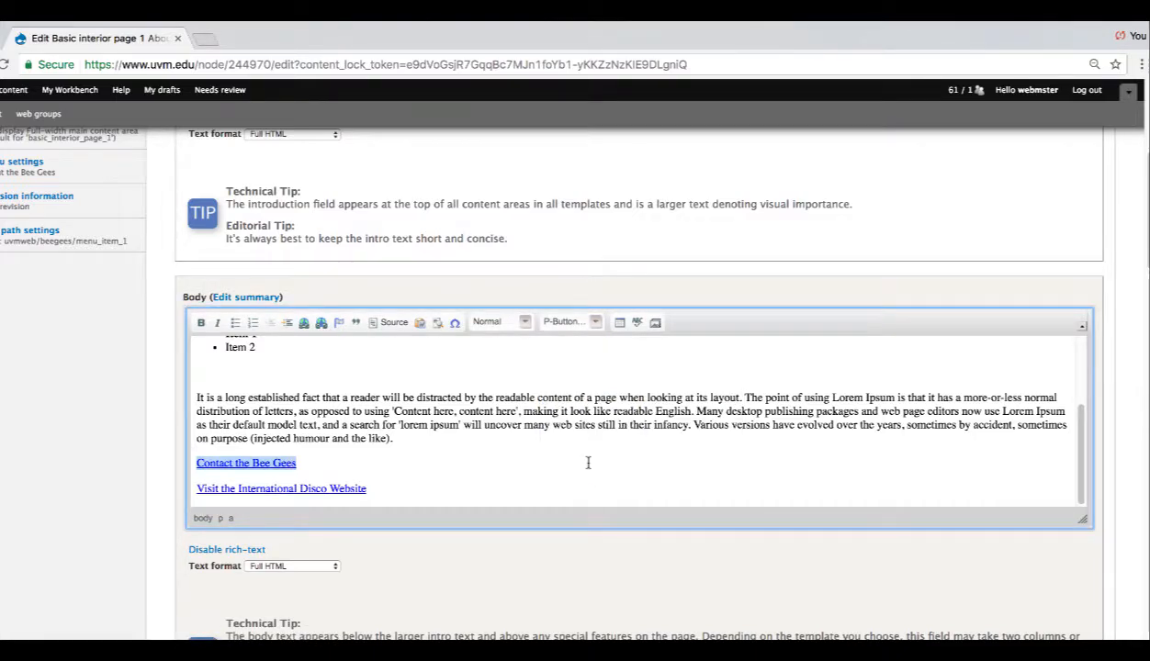
click(587, 464)
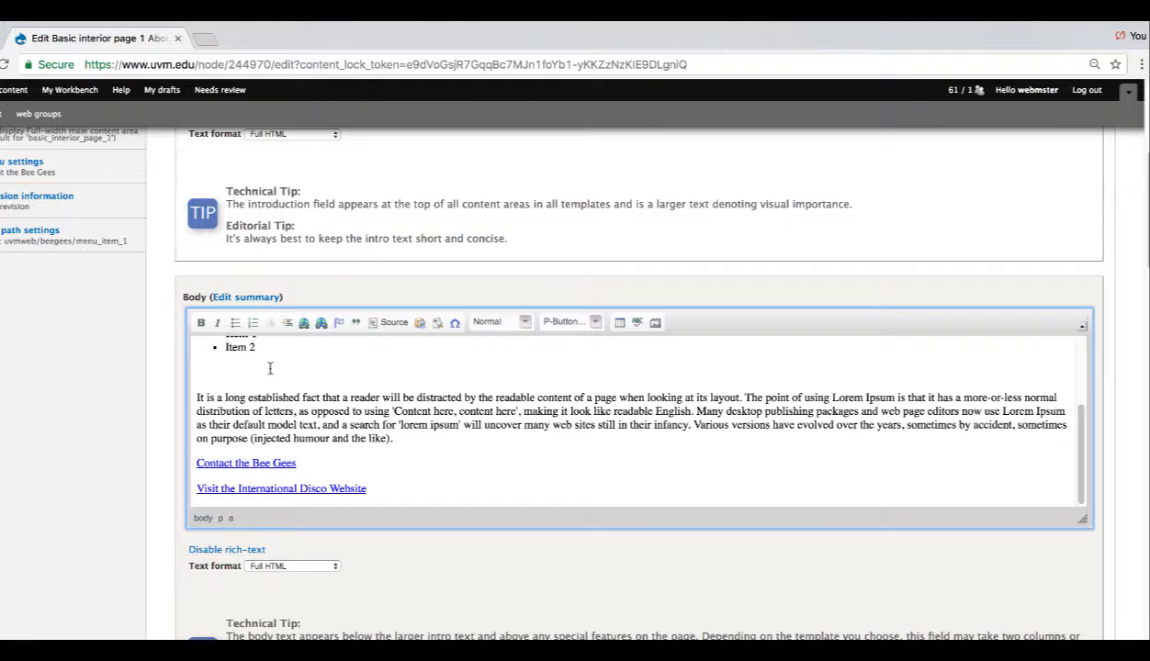
click(305, 325)
click(520, 307)
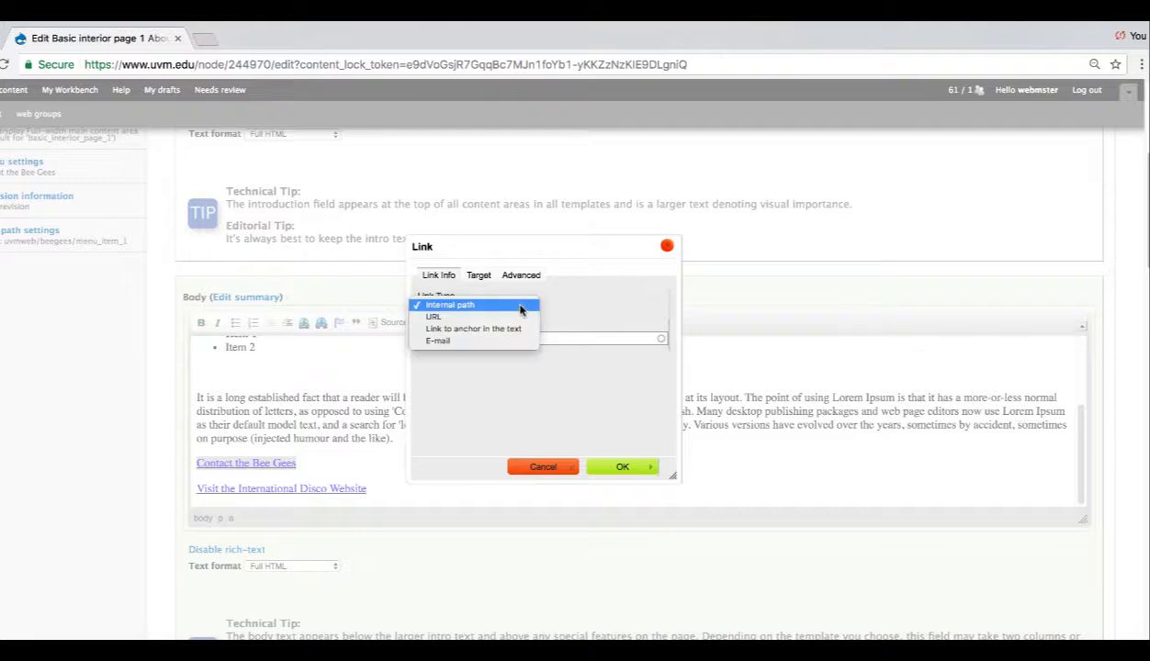
click(443, 343)
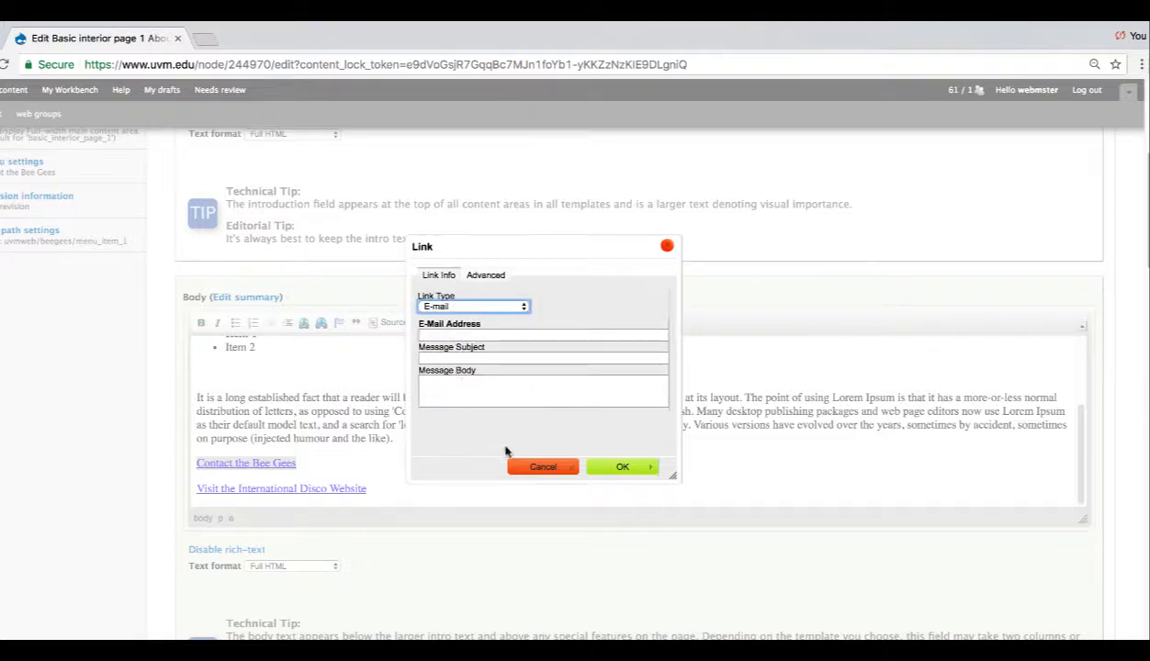
click(667, 246)
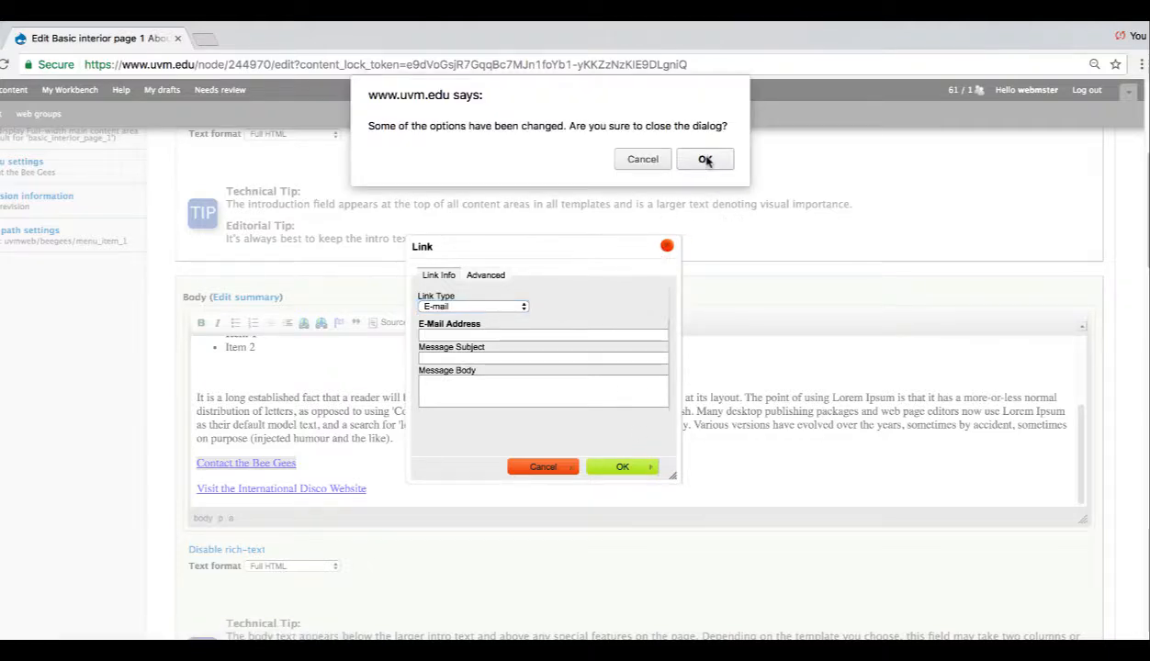
click(705, 161)
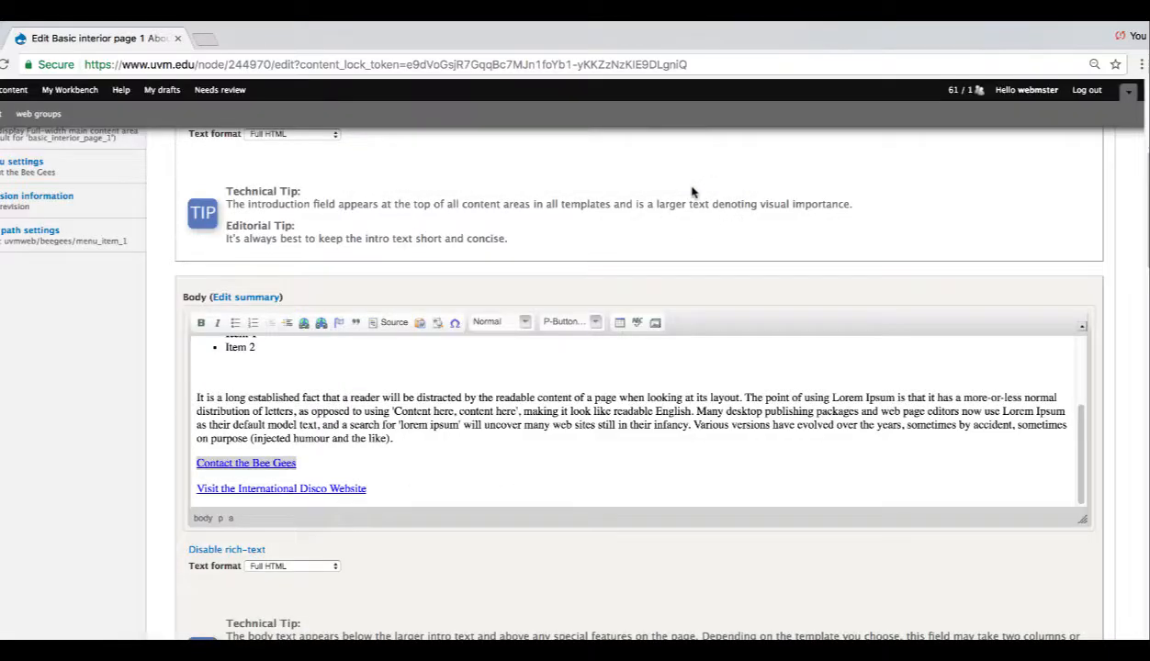
click(558, 435)
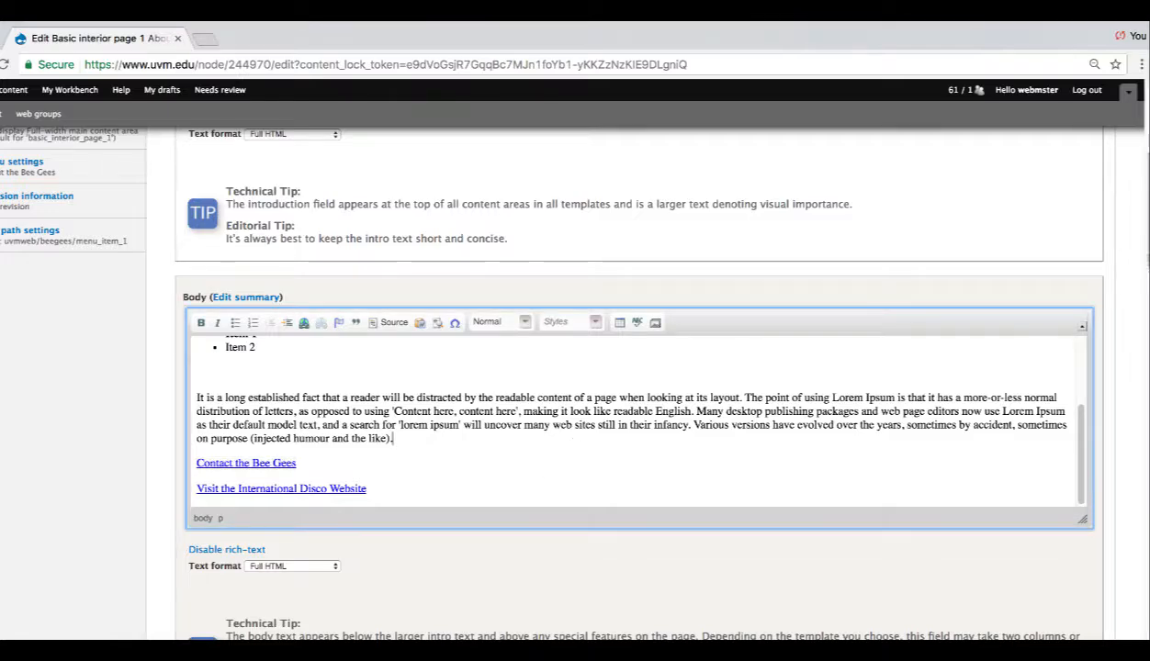
Step: Save the draft of the page and set its moderation state to Published
scroll(1095, 252, down, 10)
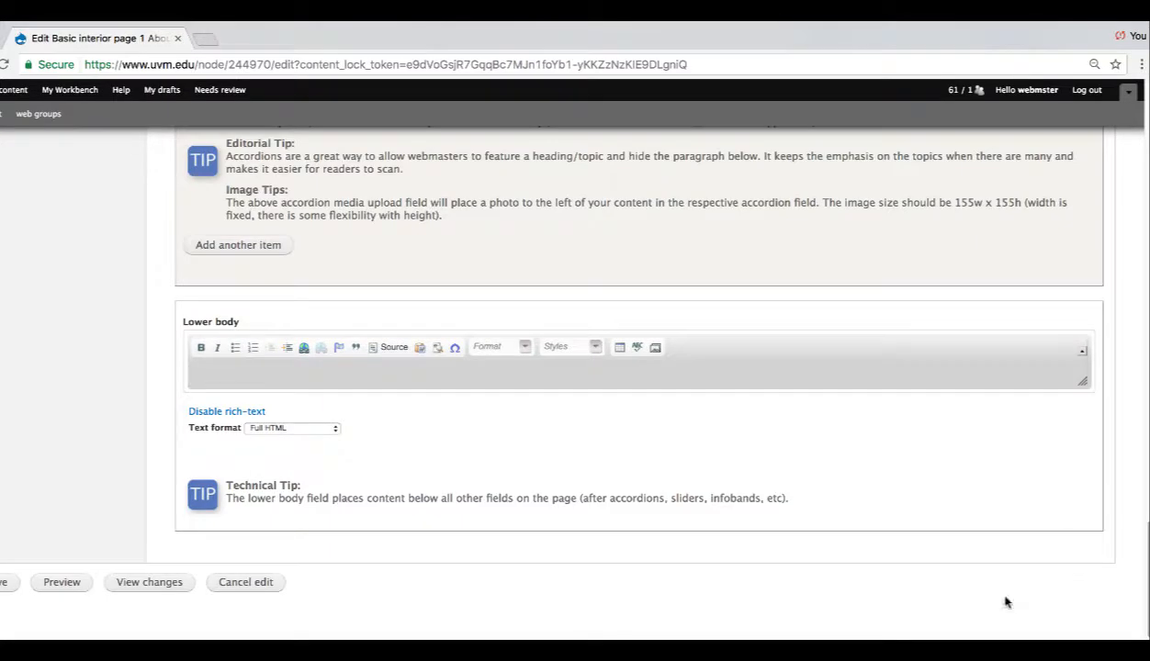
click(6, 583)
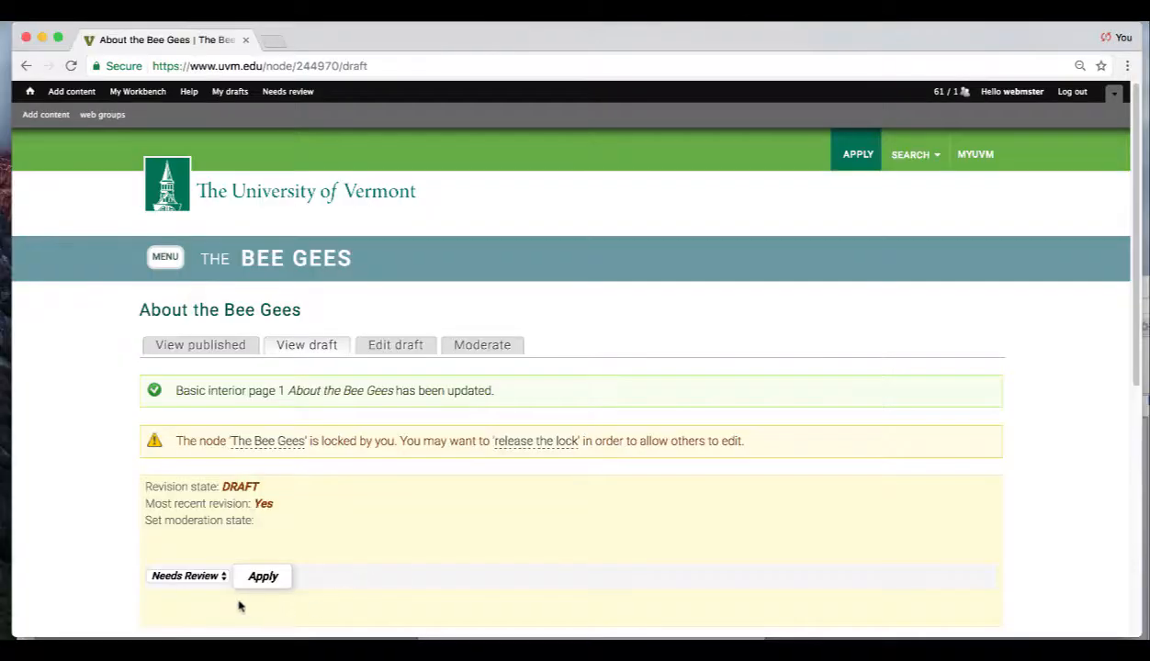
click(200, 575)
click(203, 590)
click(257, 577)
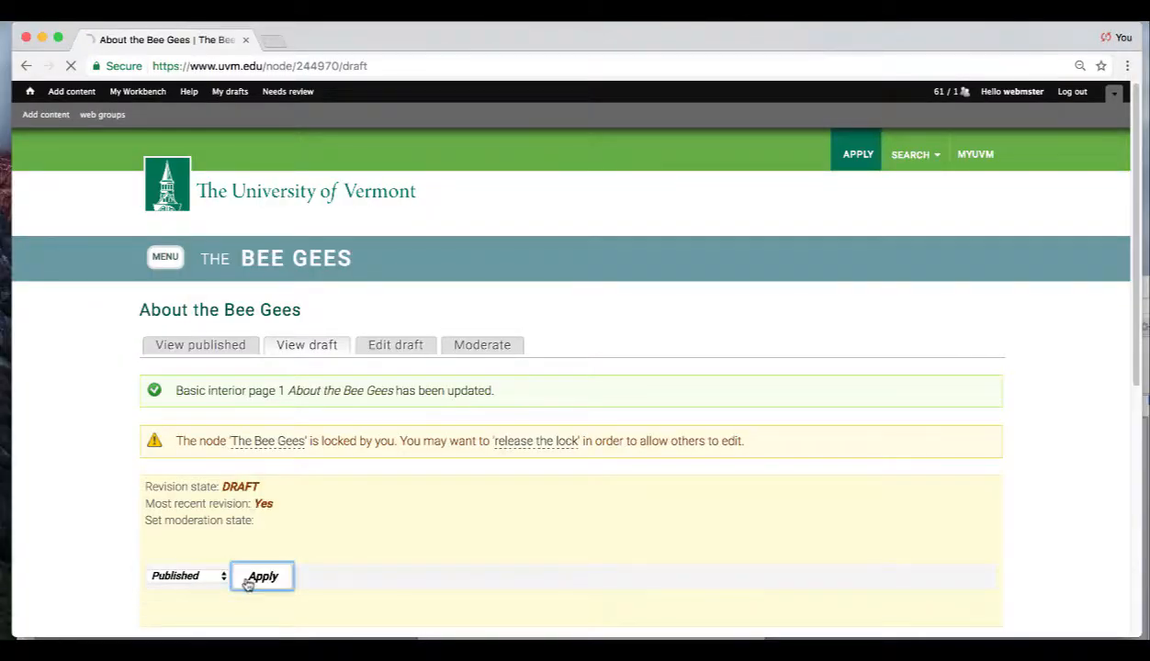
Step: Review the published page, test its "Contact the Bee Gees" button link and return to the page
scroll(1137, 223, down, 2)
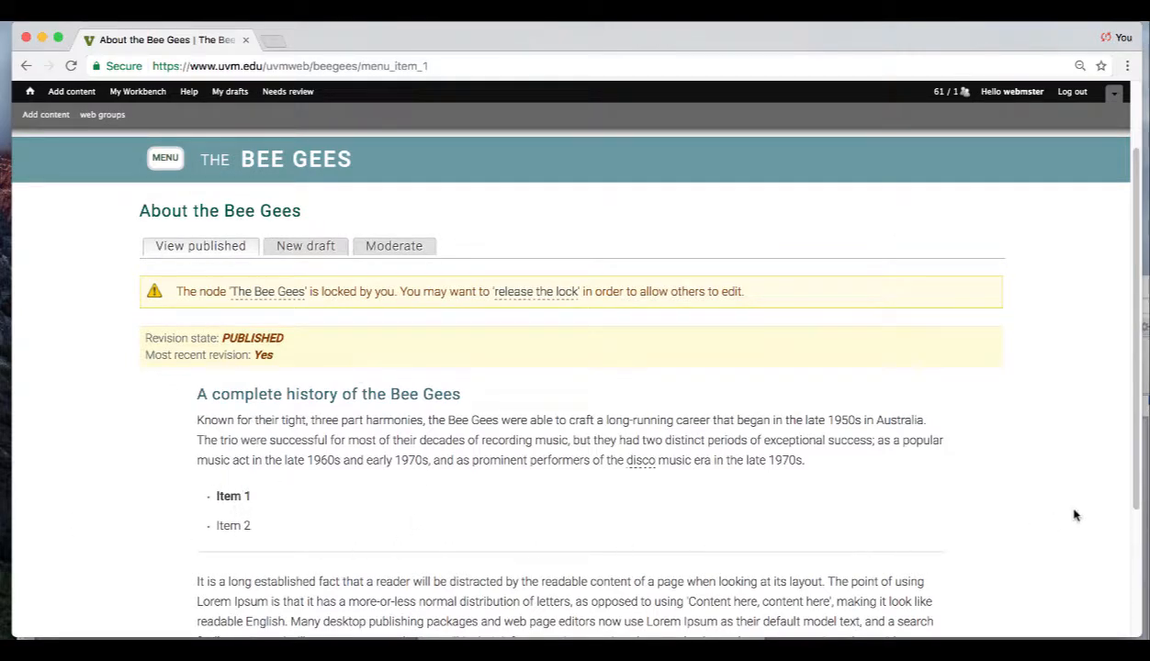
drag(1136, 414, 1135, 537)
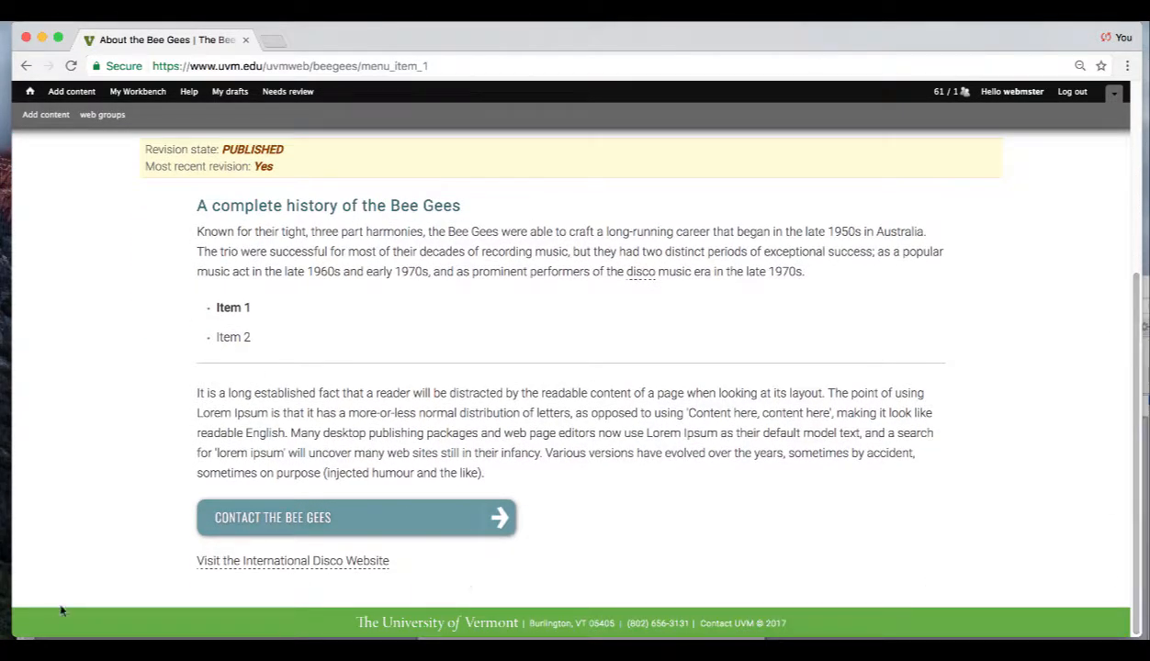
click(299, 520)
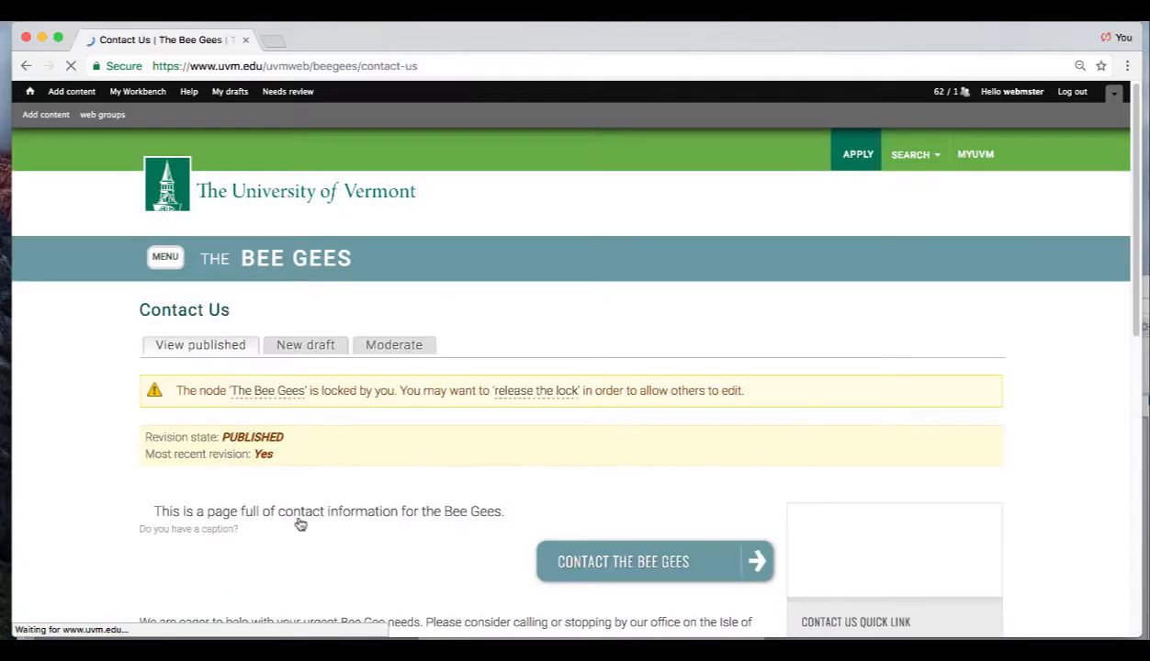
click(23, 70)
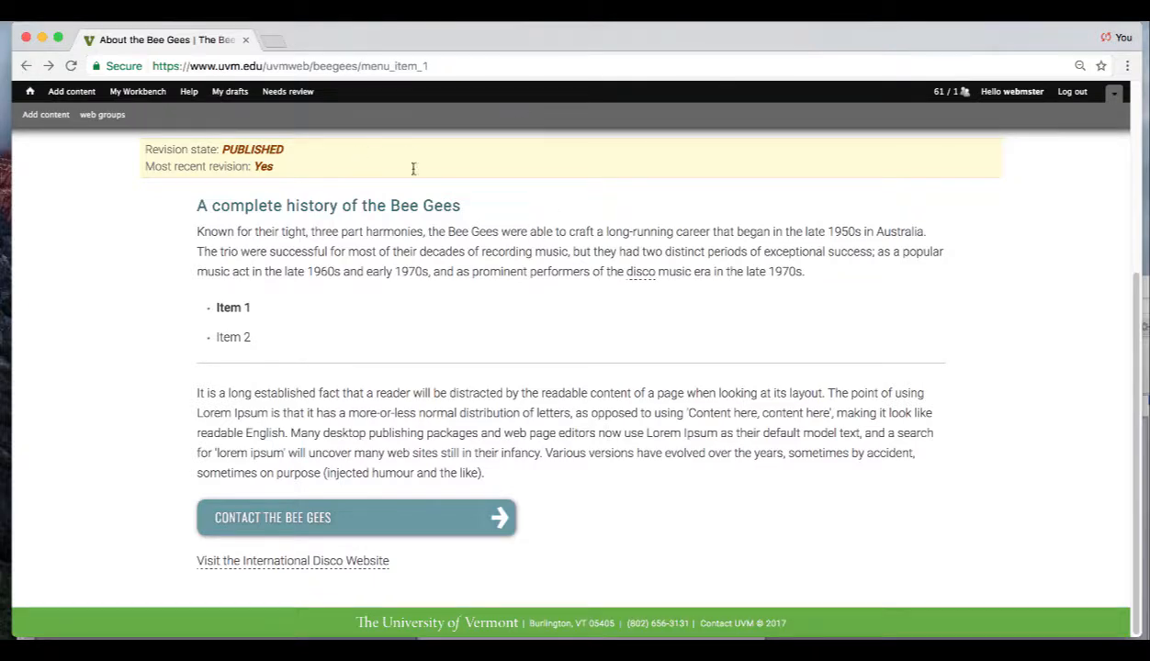
Step: Start a new draft of the page, enlarge the Body editor in its primary content and place the cursor after "Item 2"
click(1136, 171)
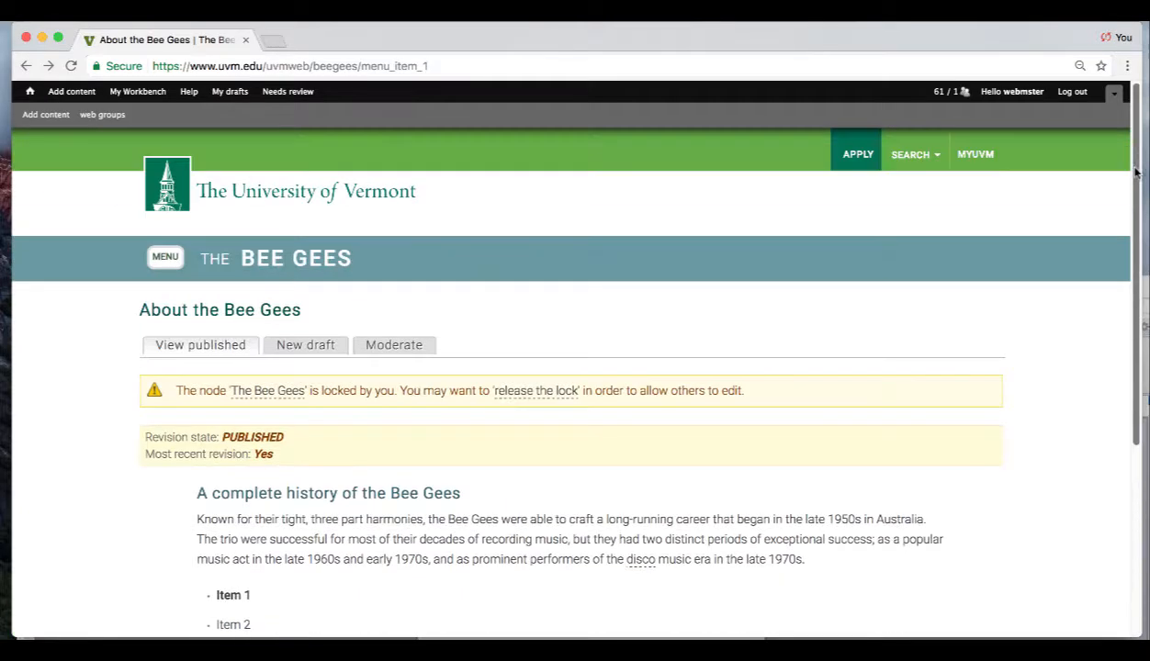
click(306, 346)
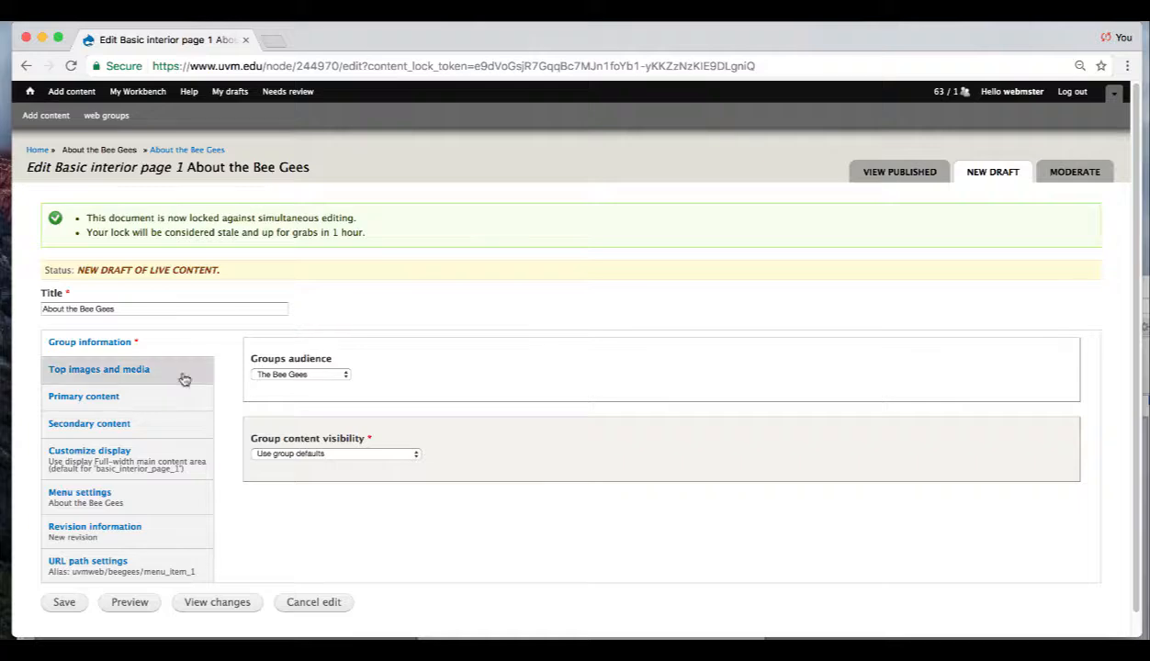
click(148, 407)
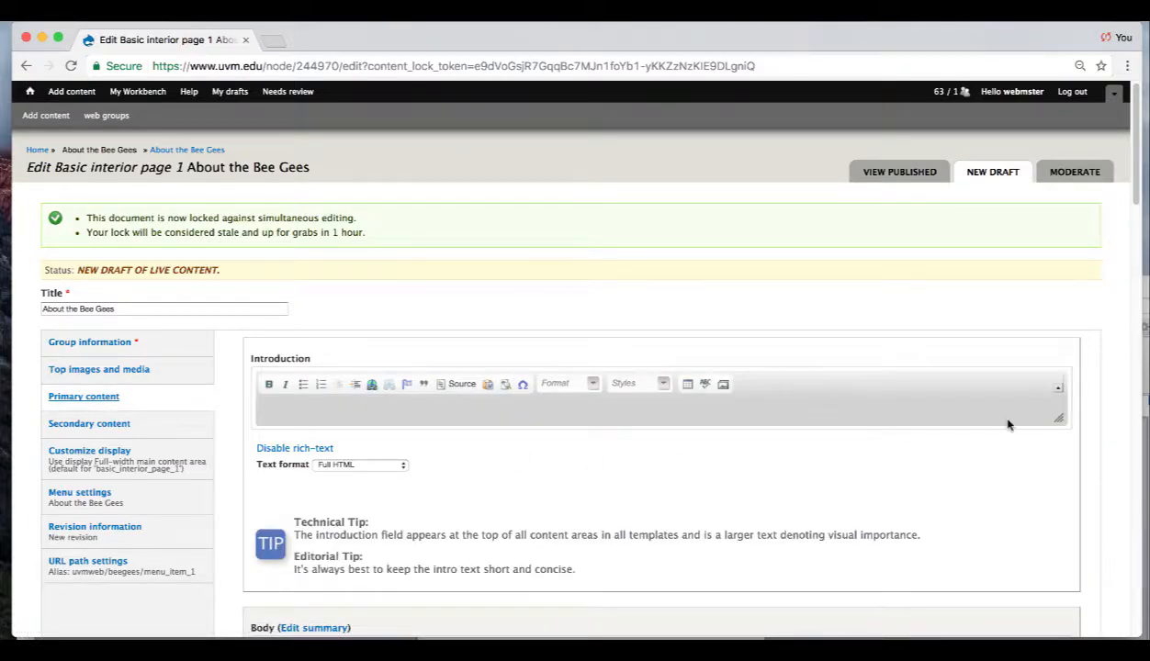
drag(1136, 195, 1137, 287)
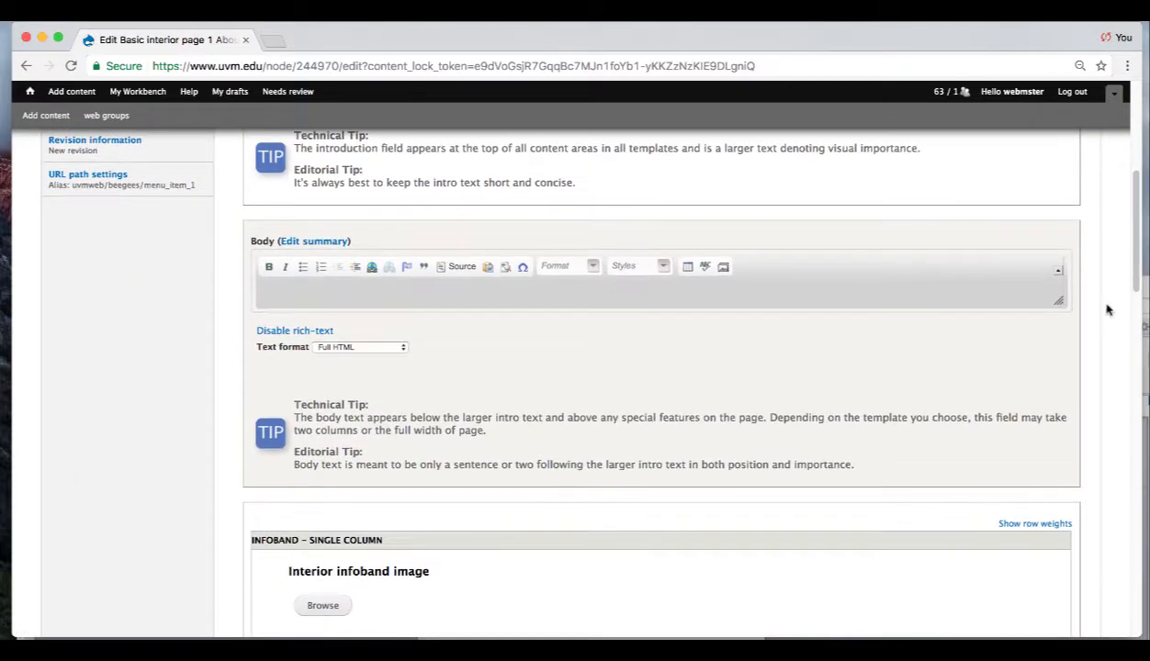
drag(1060, 303, 1069, 458)
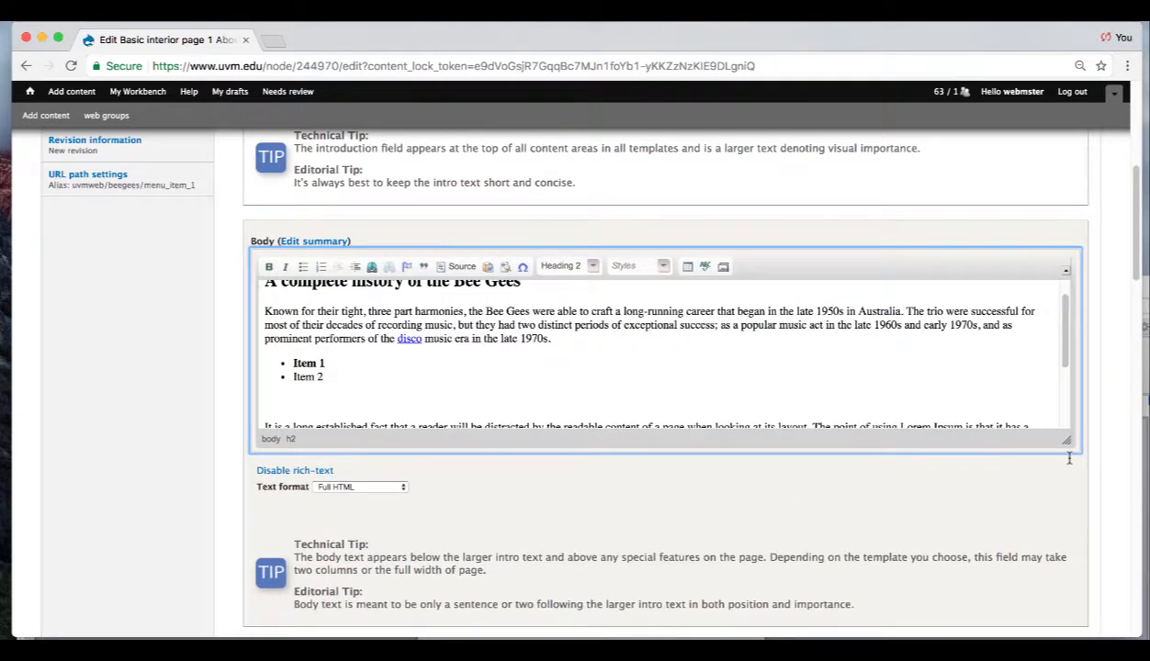
drag(1064, 350, 1064, 375)
click(435, 328)
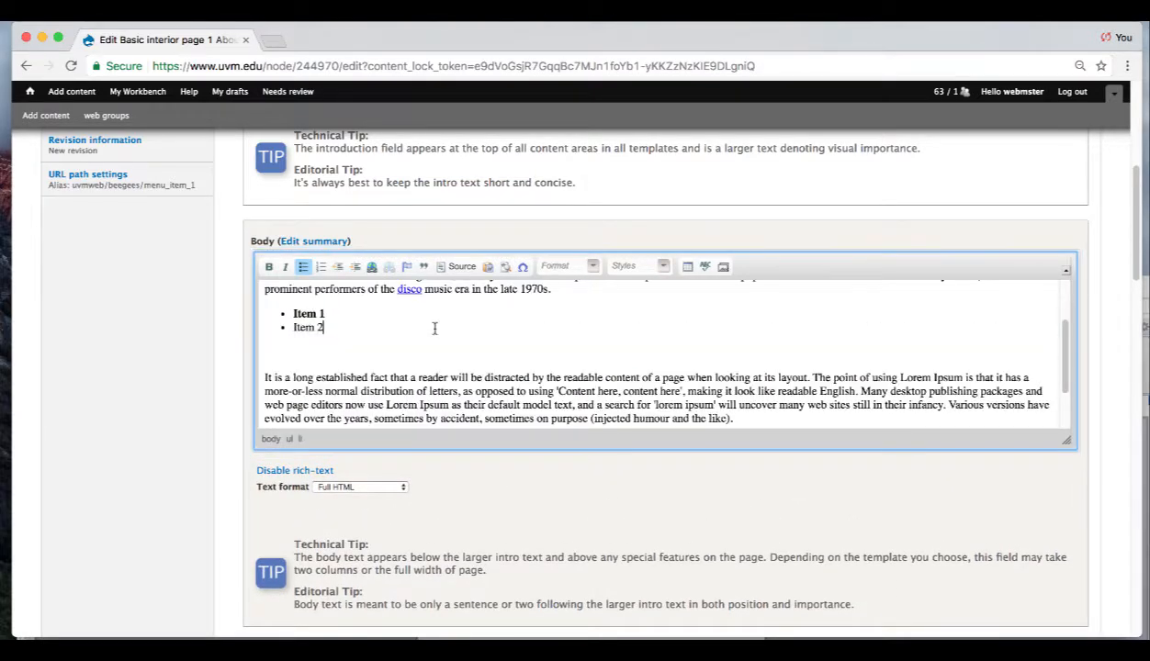
Step: Append "(PDF)" to the "Item 2" list entry and start a link of type URL on the whole entry
text((PDF)
drag(358, 327, 293, 332)
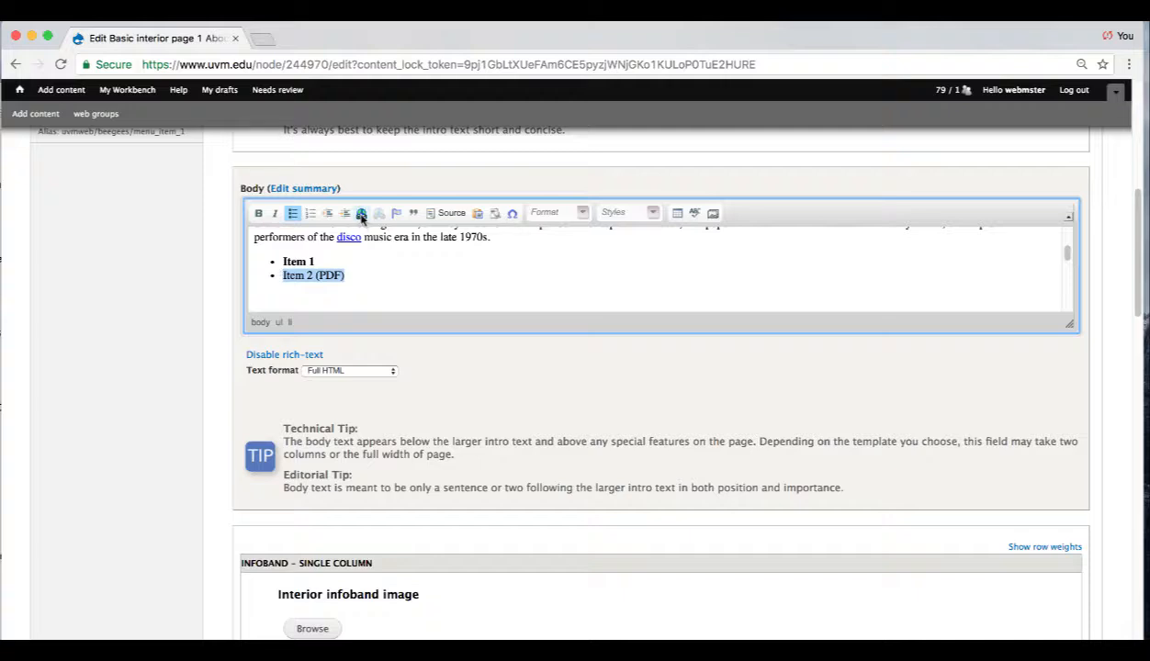
click(362, 214)
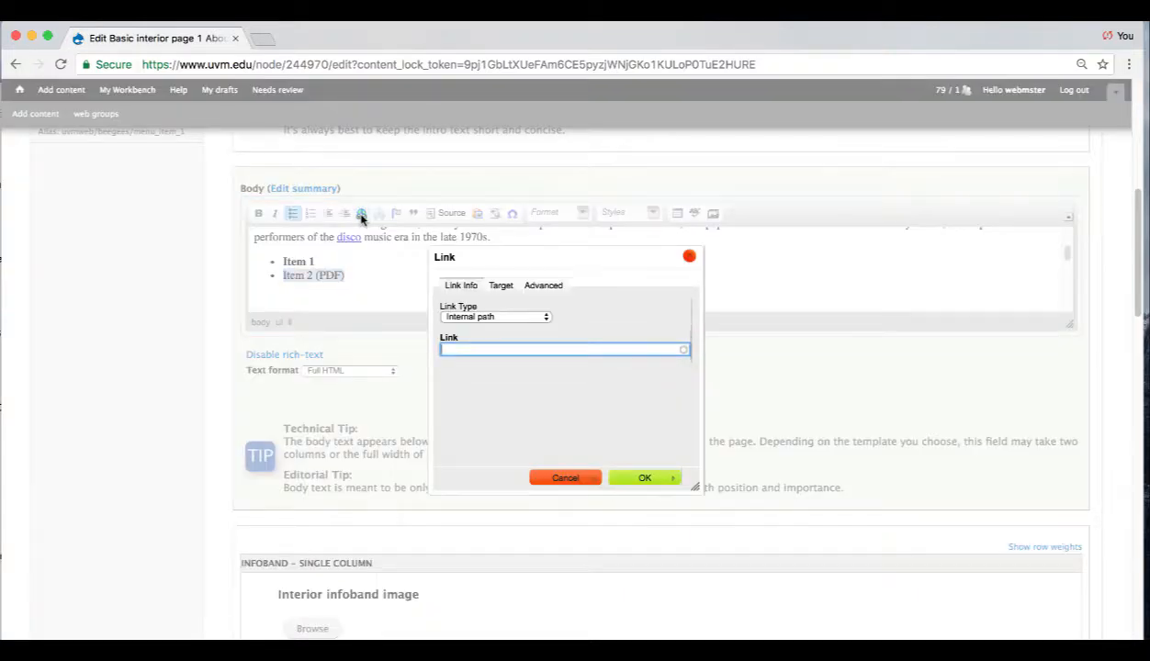
click(543, 318)
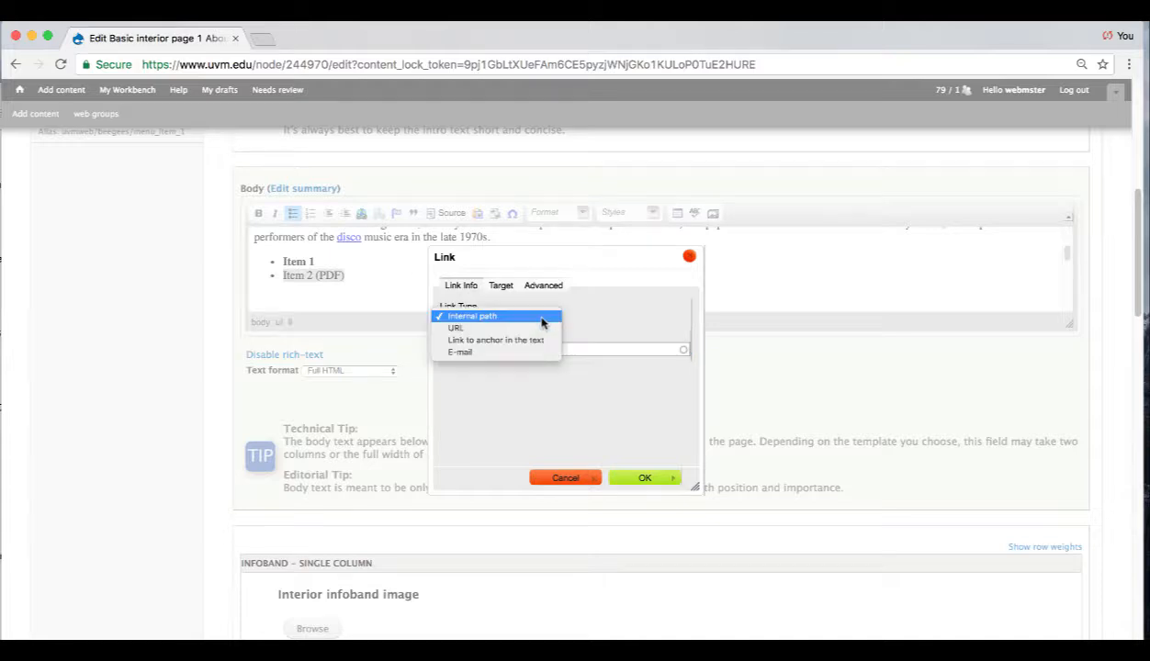
click(533, 327)
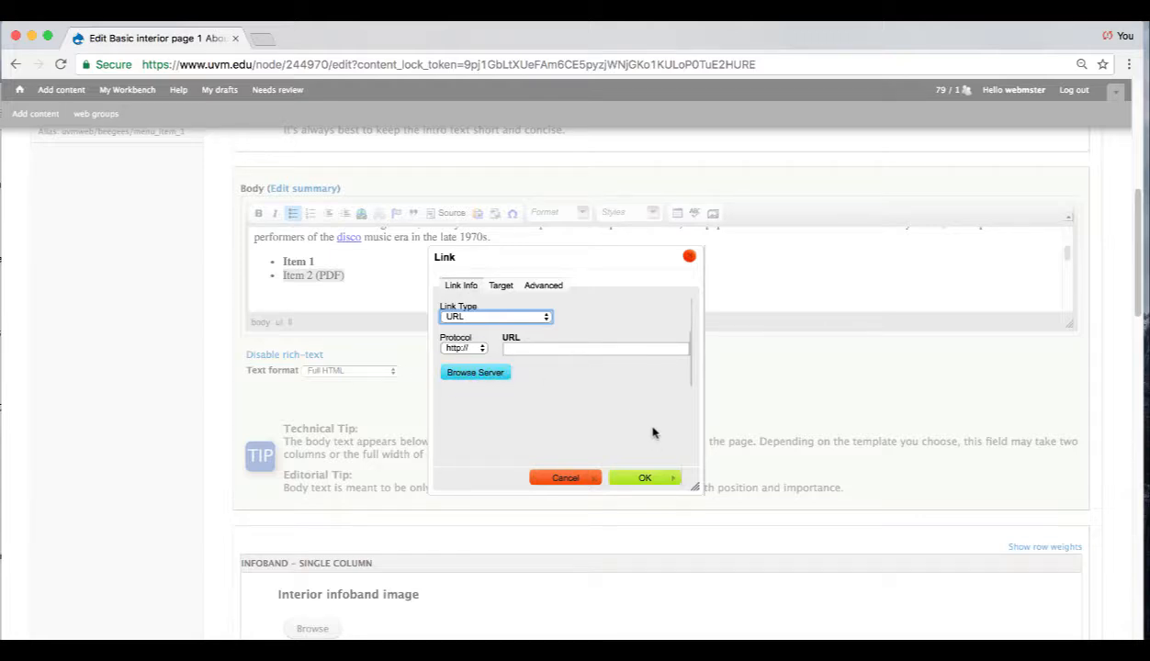
Step: Browse the server from the link settings and upload TEST.pdf to the The-Bee-Gees folder
click(475, 372)
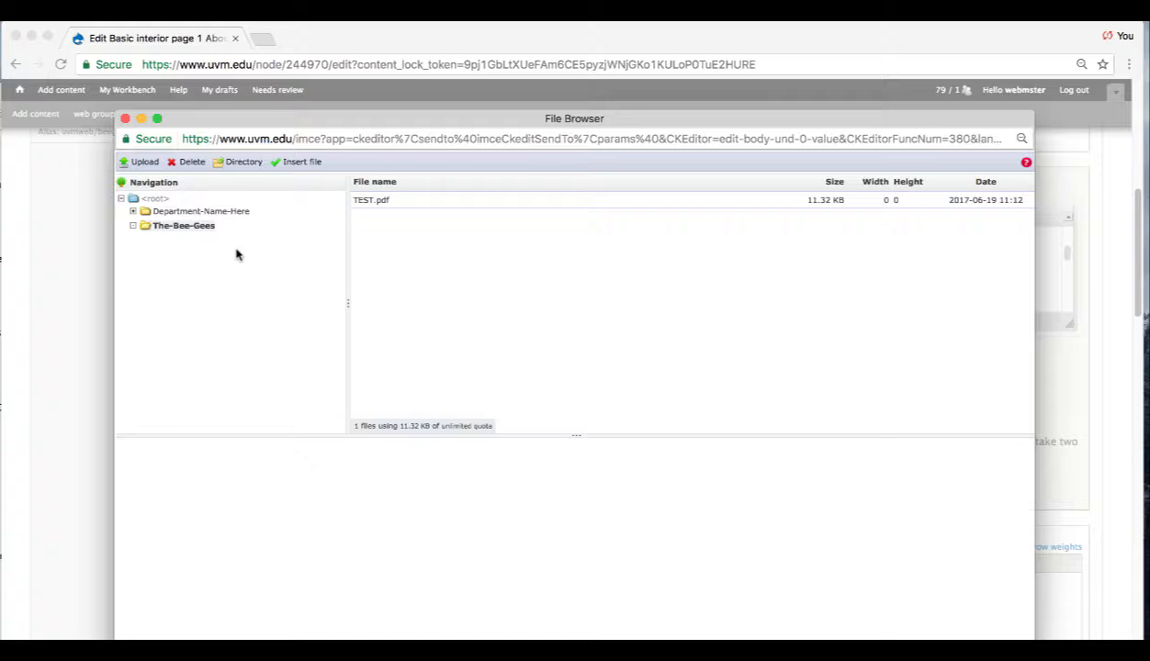
click(148, 167)
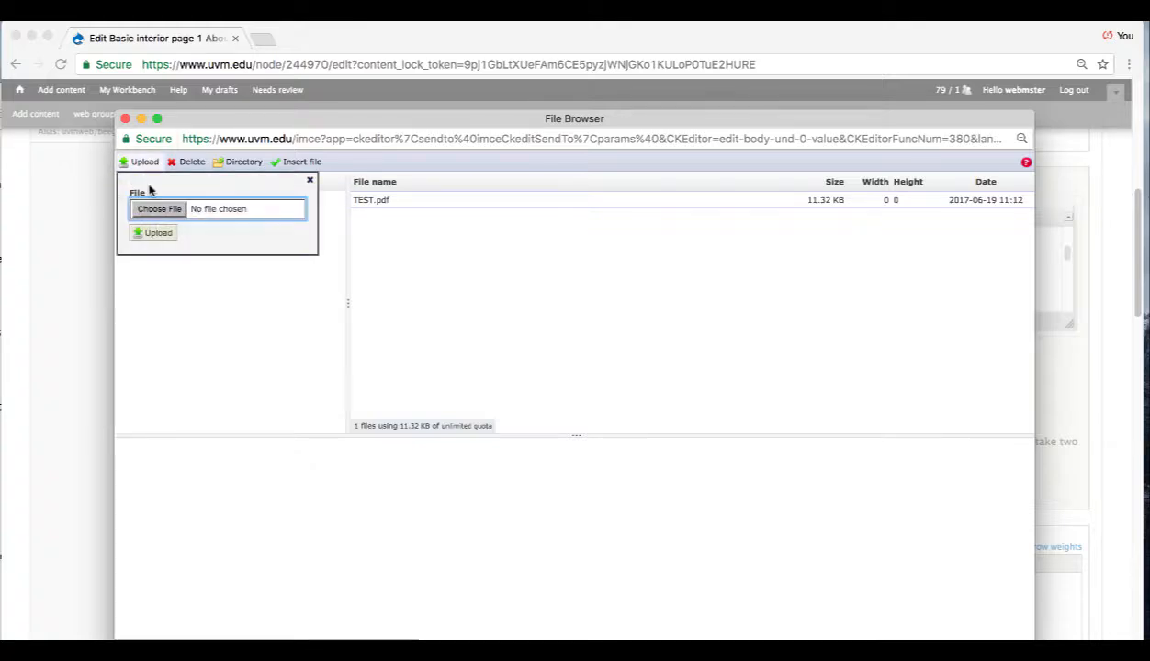
click(151, 210)
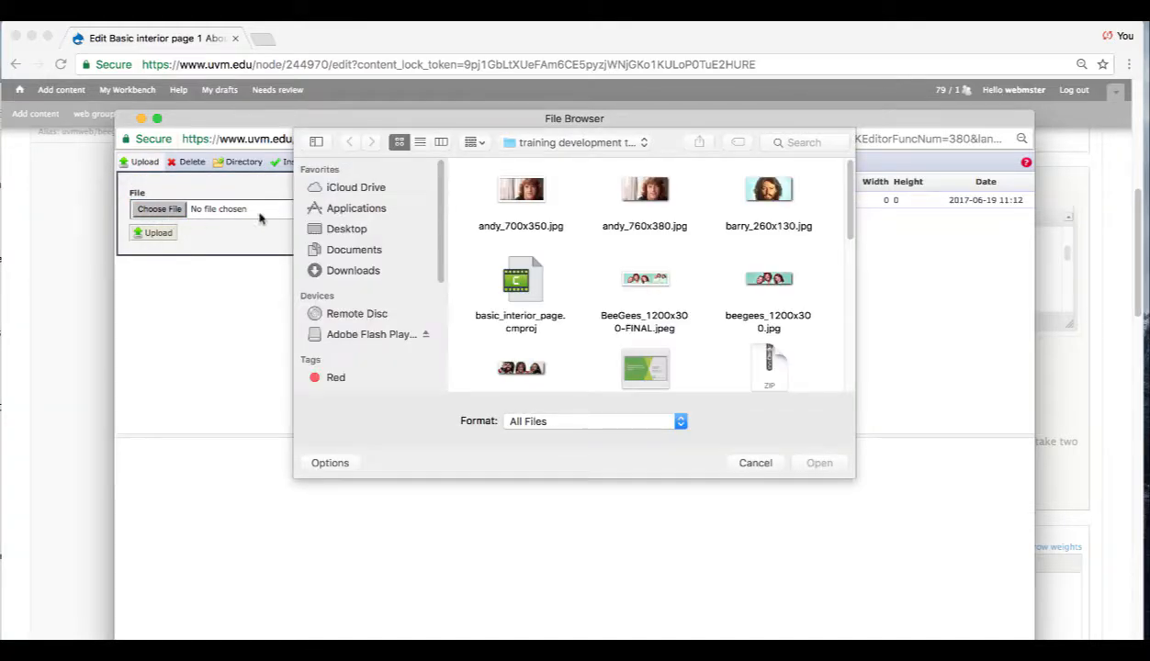
scroll(845, 213, down, 2)
drag(851, 218, 836, 347)
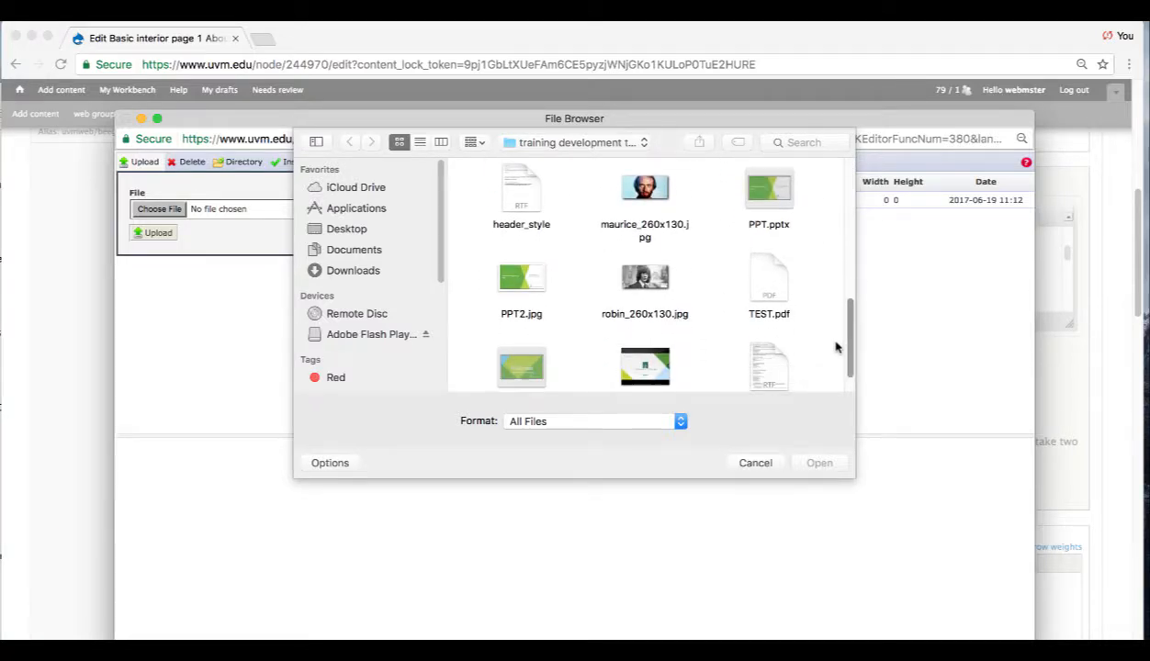
double_click(762, 292)
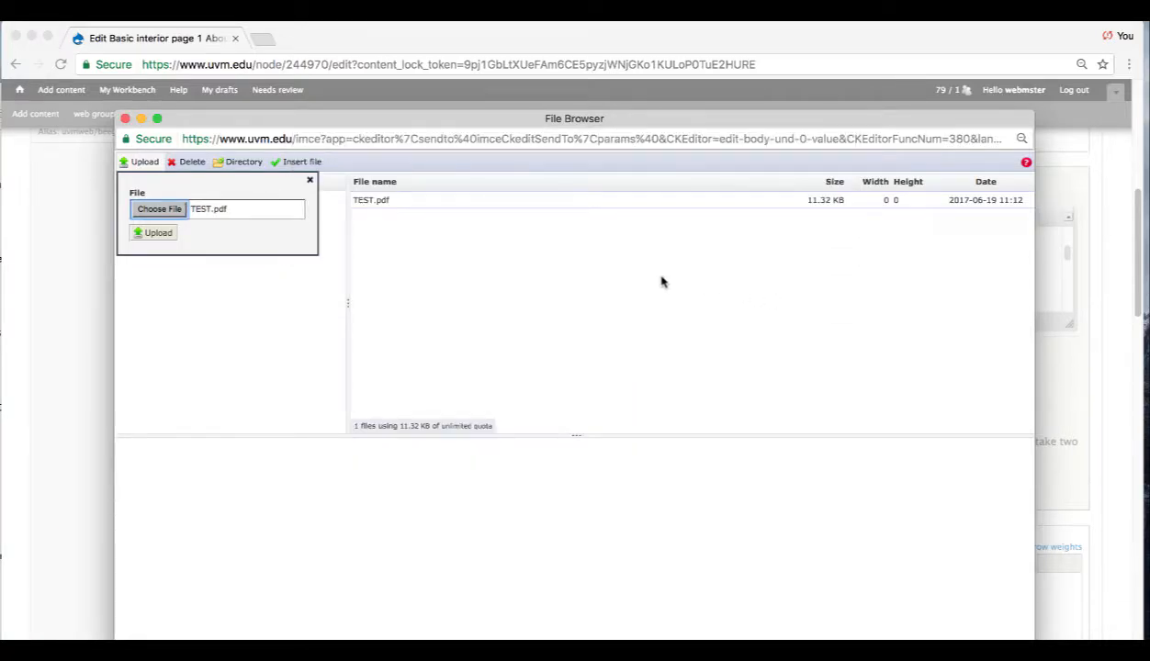
click(152, 232)
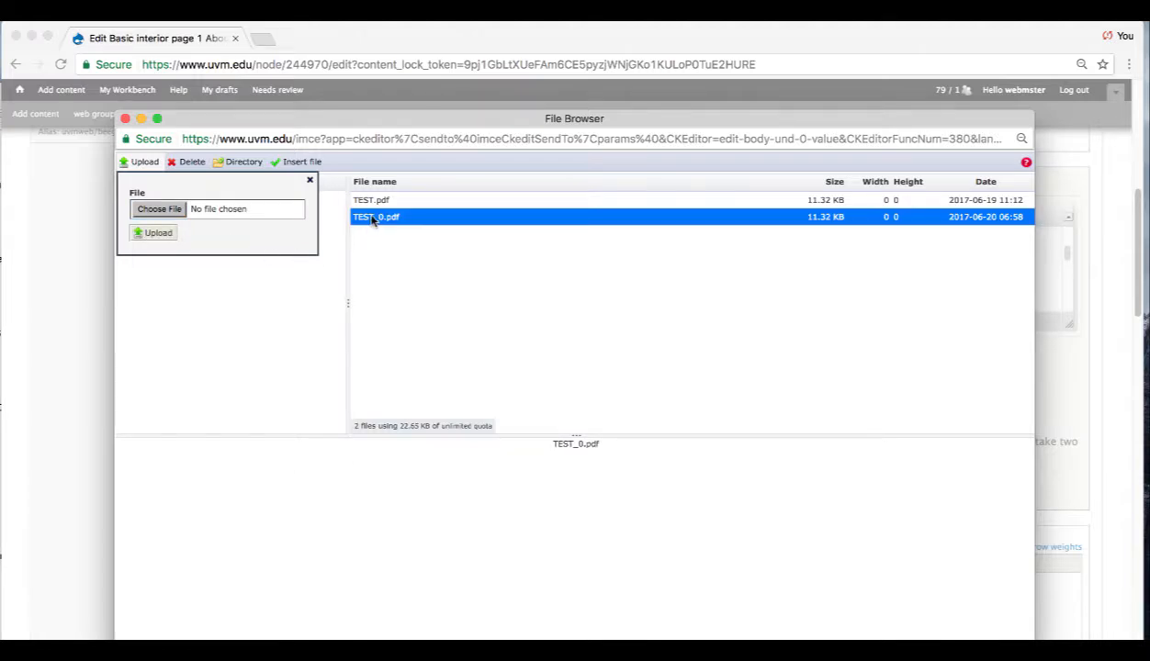
Step: Link "Item 2 (PDF)" to the uploaded TEST_0.pdf and deselect the text
double_click(372, 219)
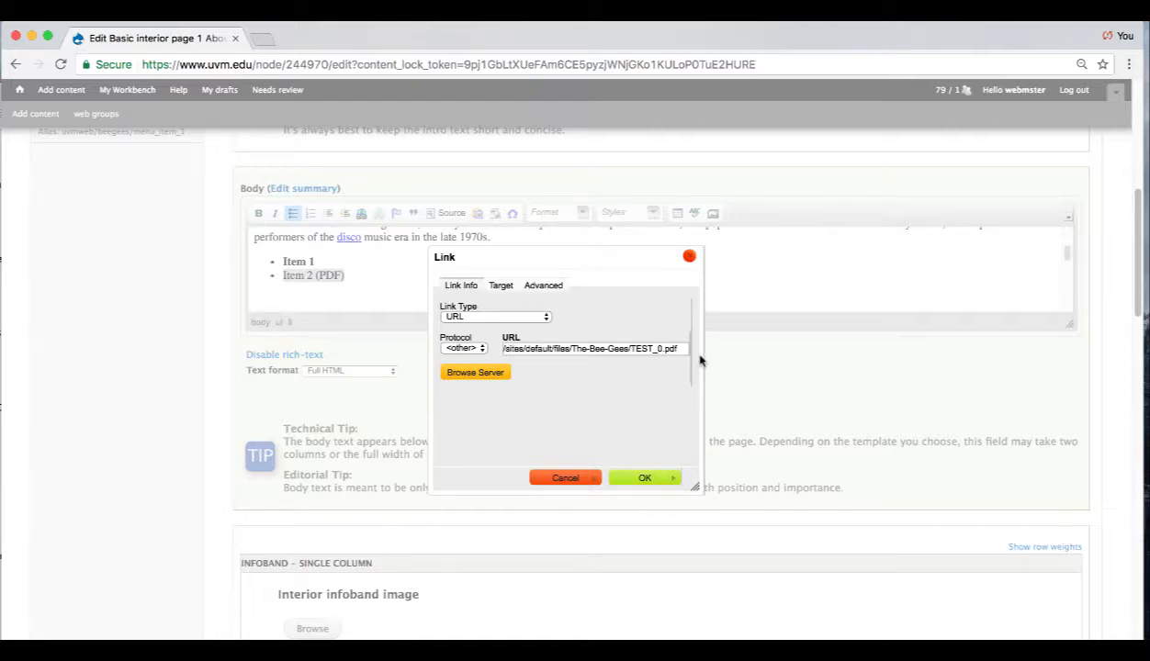
click(643, 478)
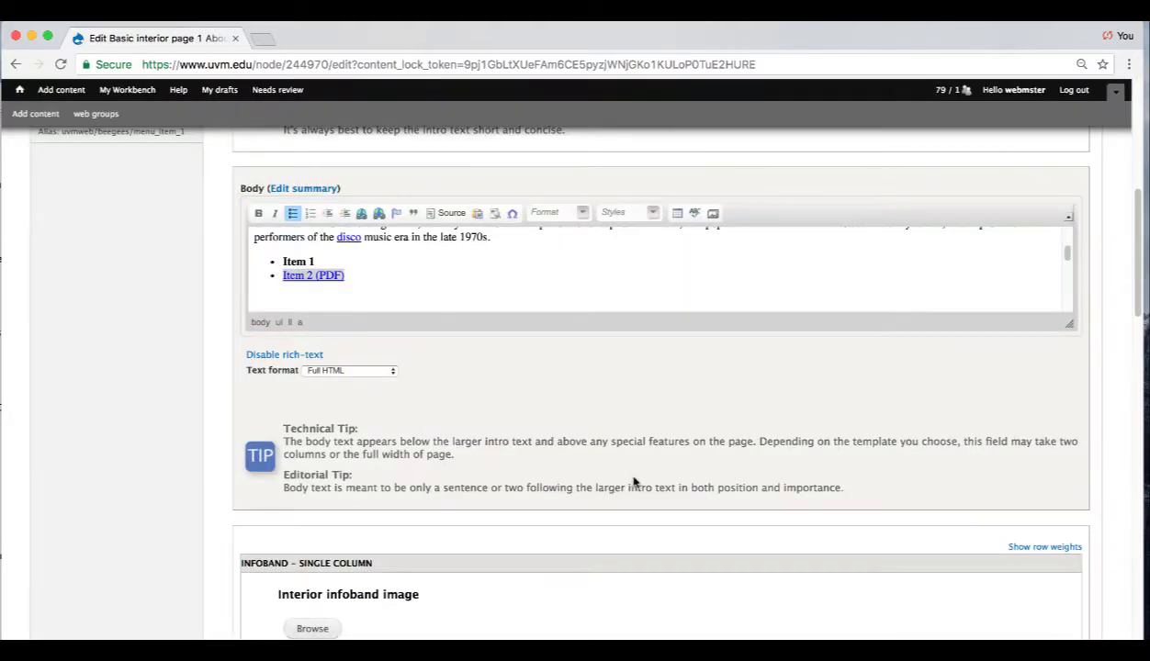
click(512, 288)
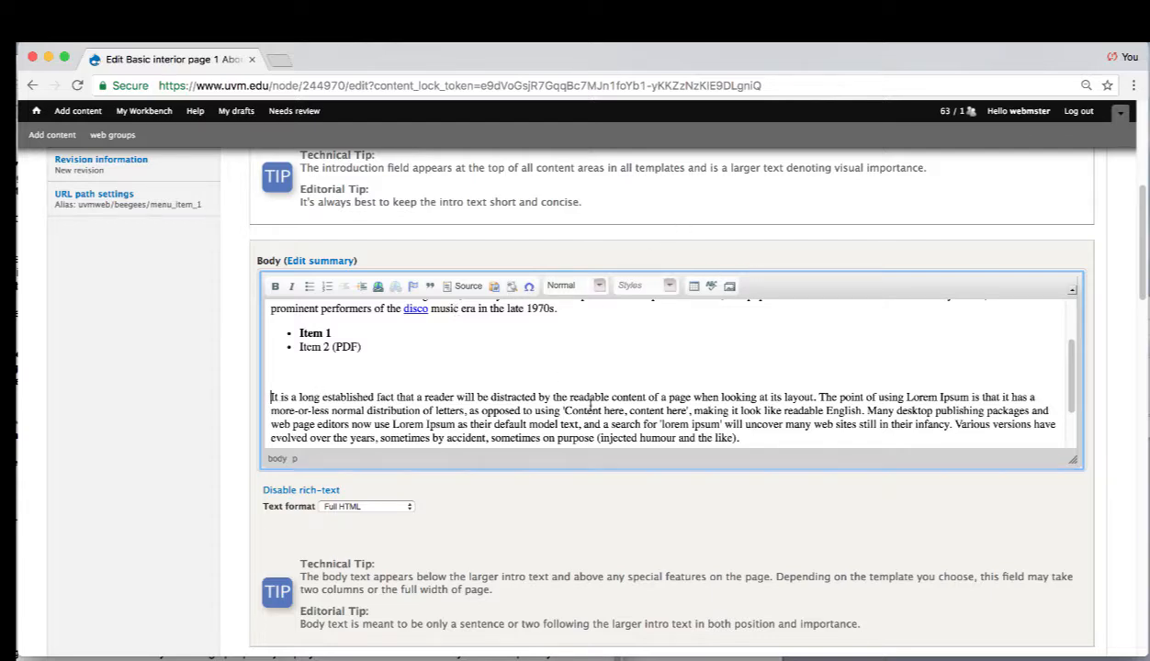
Step: Insert maurice_260x130.jpg from the group image library before the "It is a long established fact" paragraph, keeping the default display
click(727, 287)
click(708, 205)
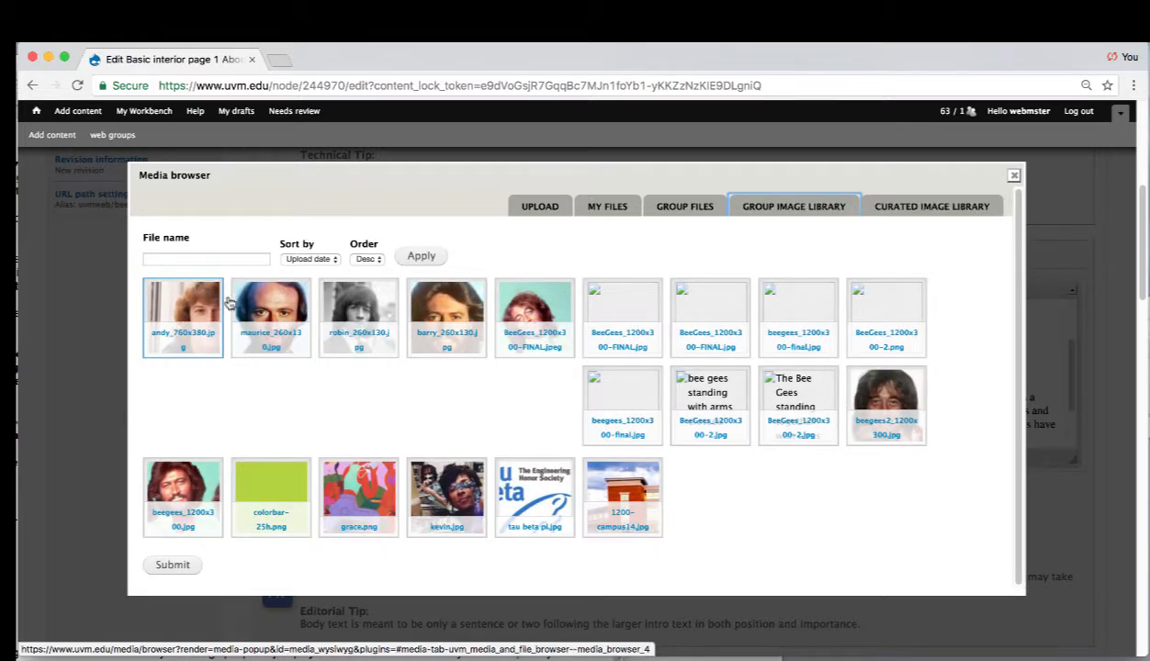
double_click(271, 332)
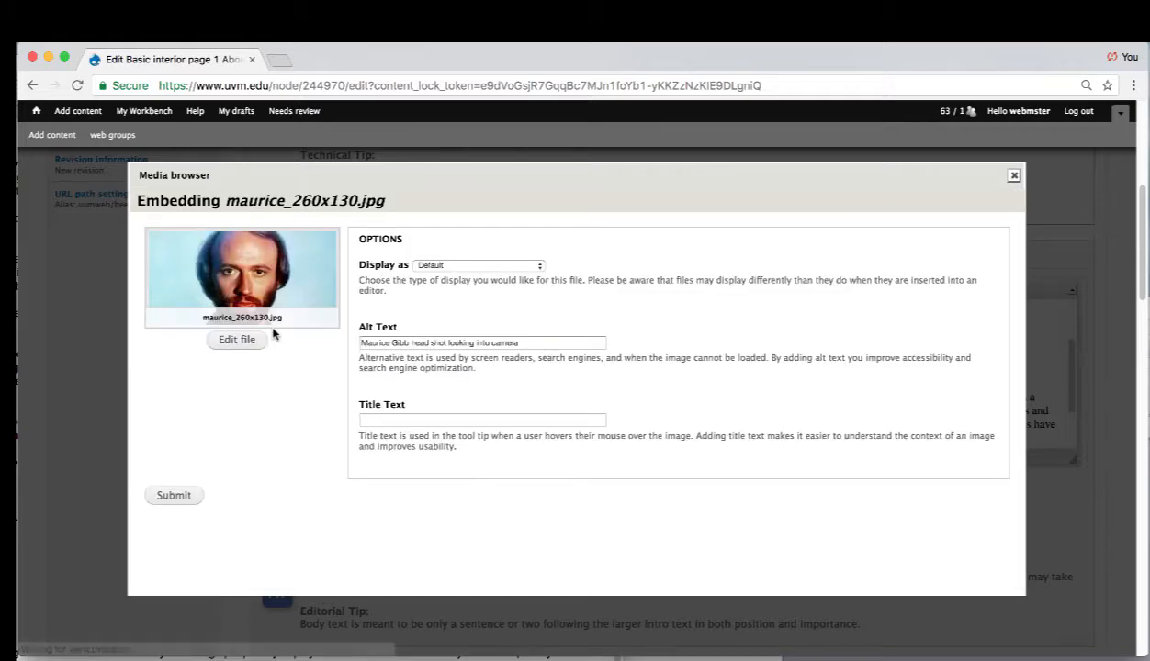
click(174, 496)
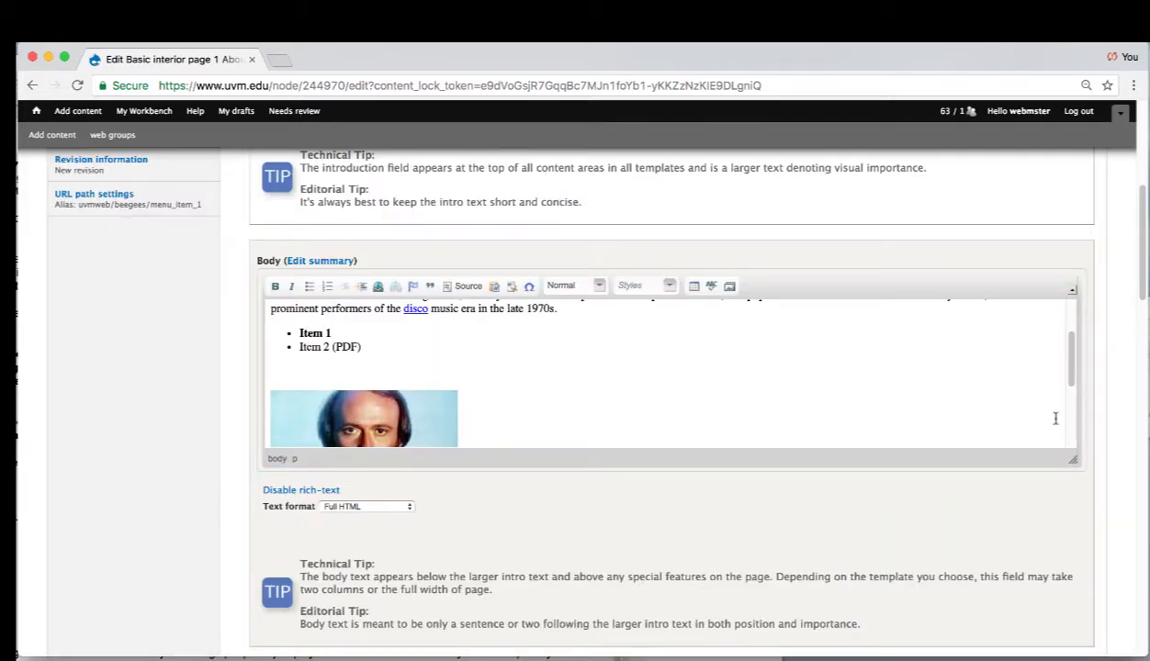
Step: Enlarge the Body editor and apply the ImageLeft style to the inserted portrait image
drag(1072, 462, 1093, 579)
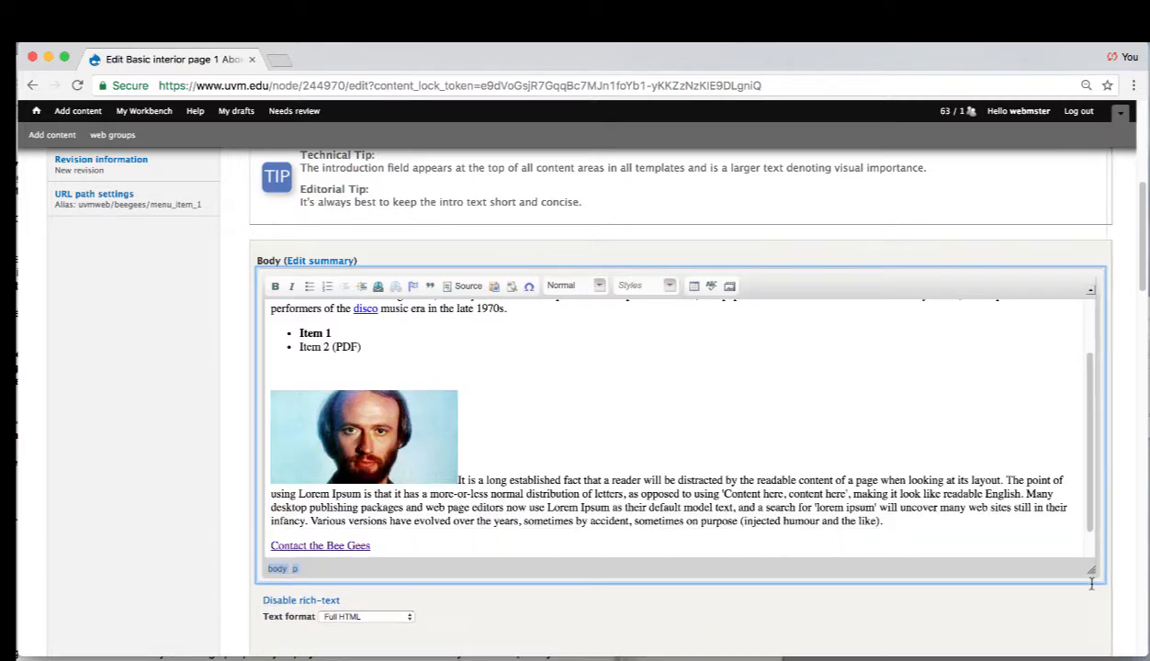
scroll(1135, 310, down, 3)
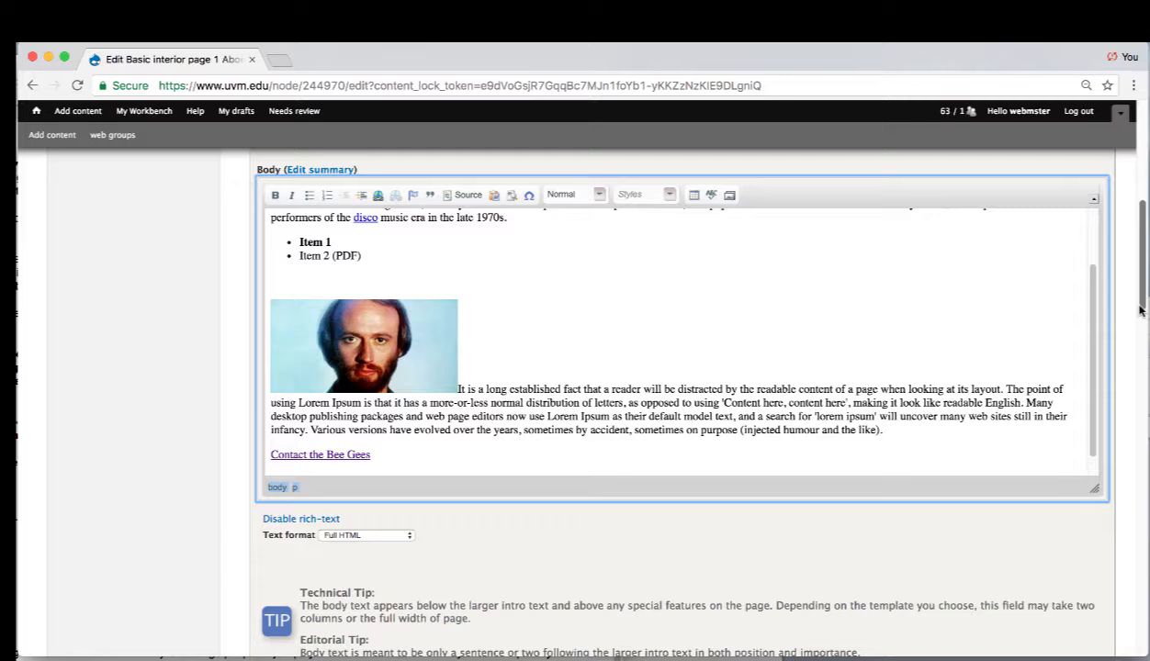
click(432, 354)
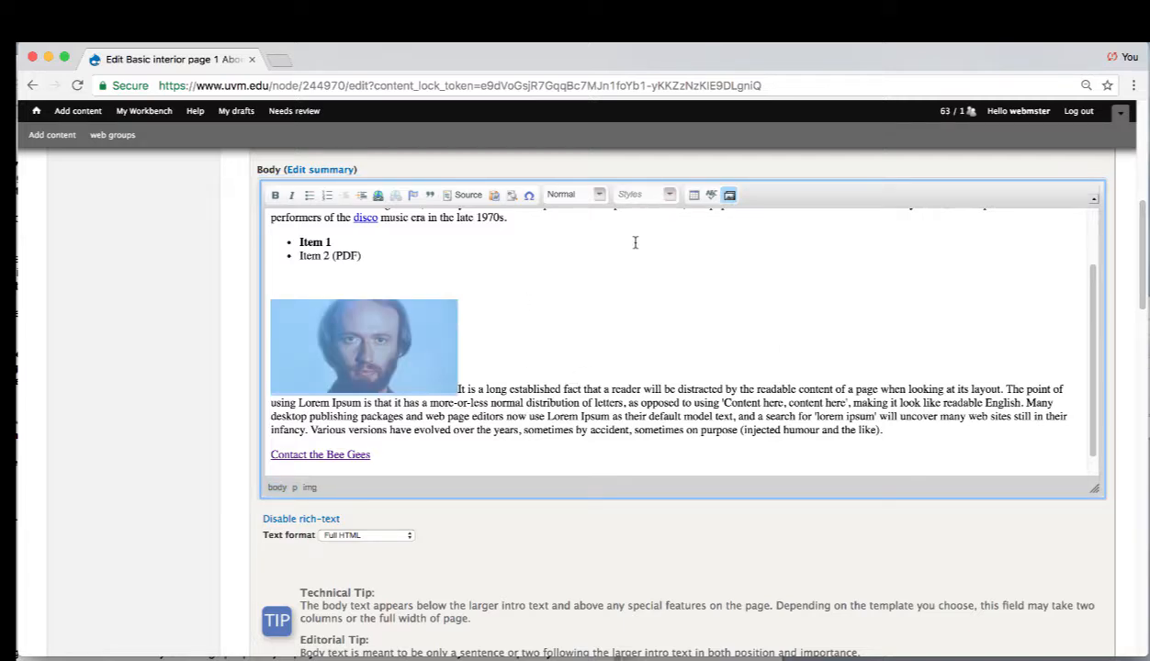
click(671, 197)
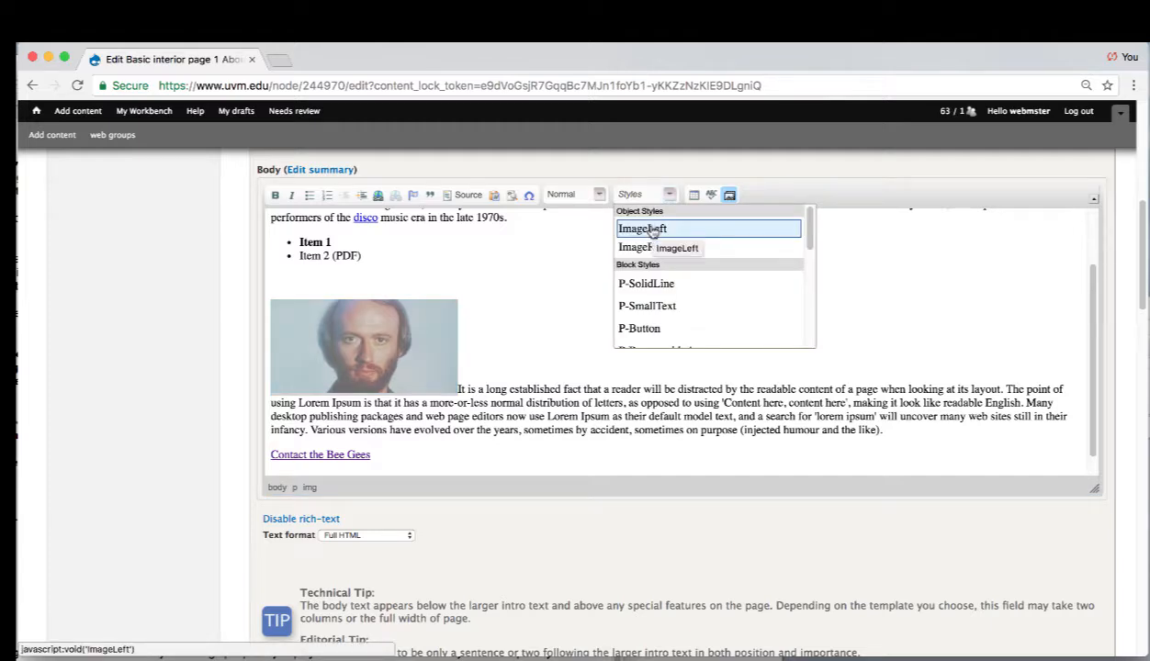
click(651, 229)
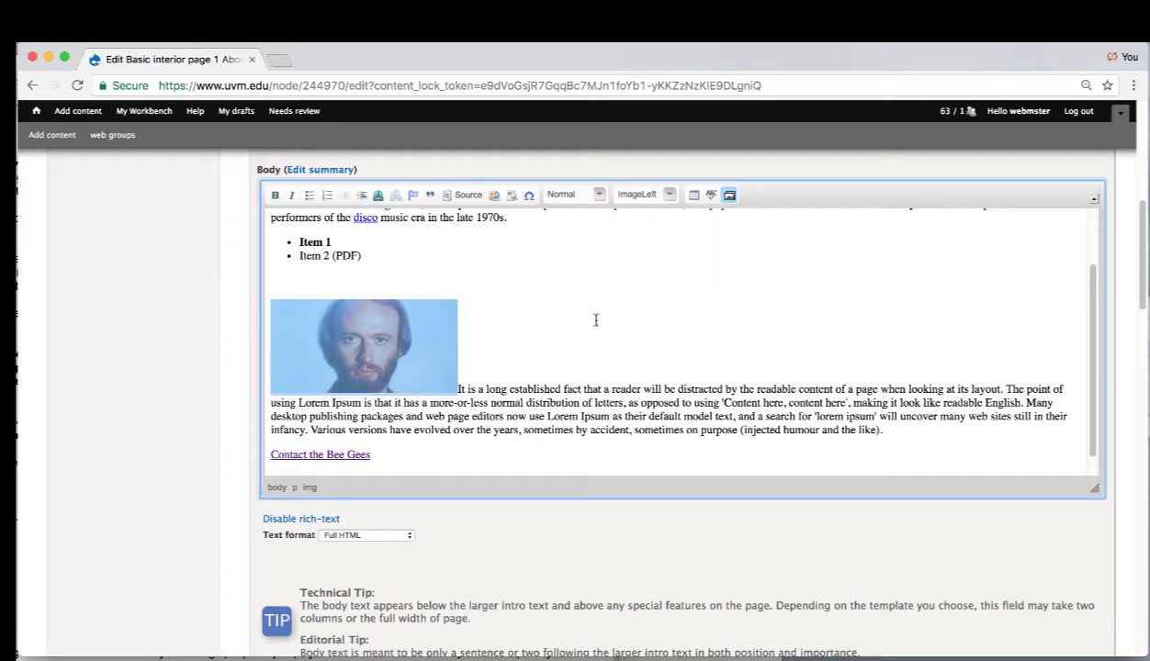
Step: Save the draft with its moderation state set to Published and check the published page down to its footer
scroll(1145, 289, down, 2)
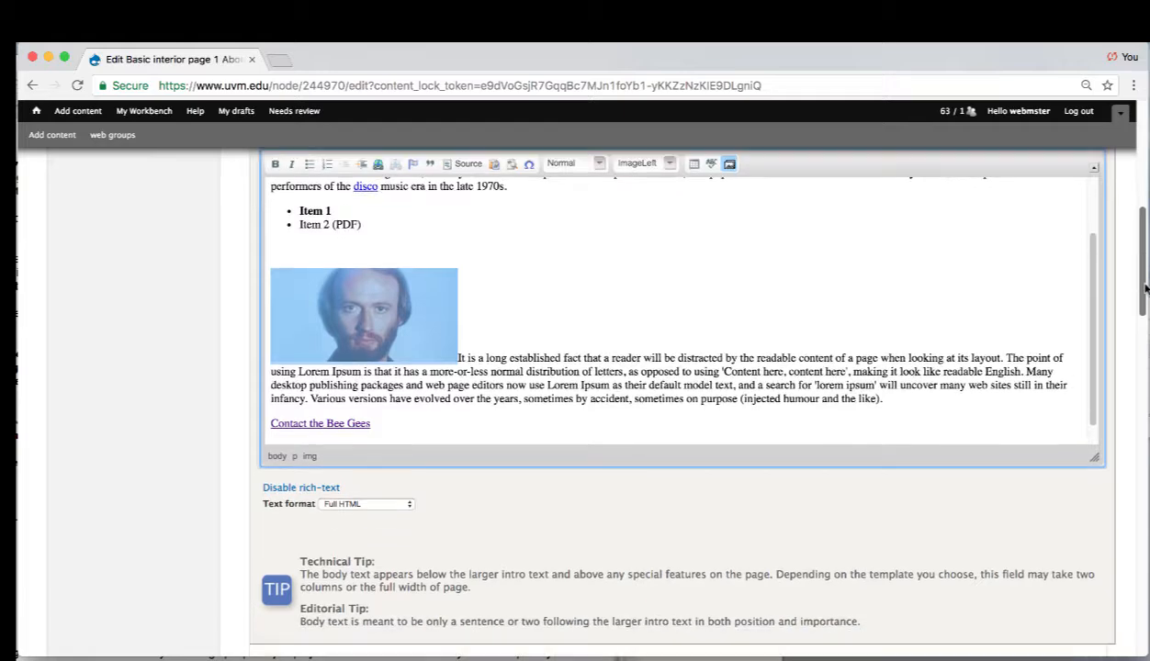
scroll(1145, 290, down, 15)
click(69, 599)
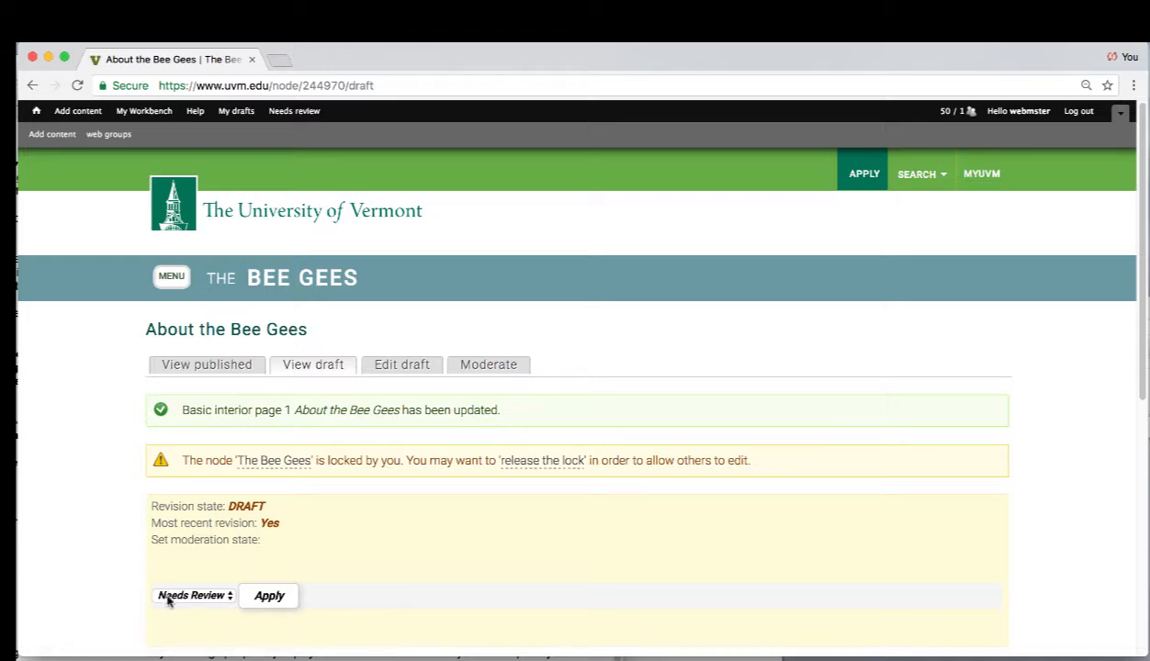
click(169, 596)
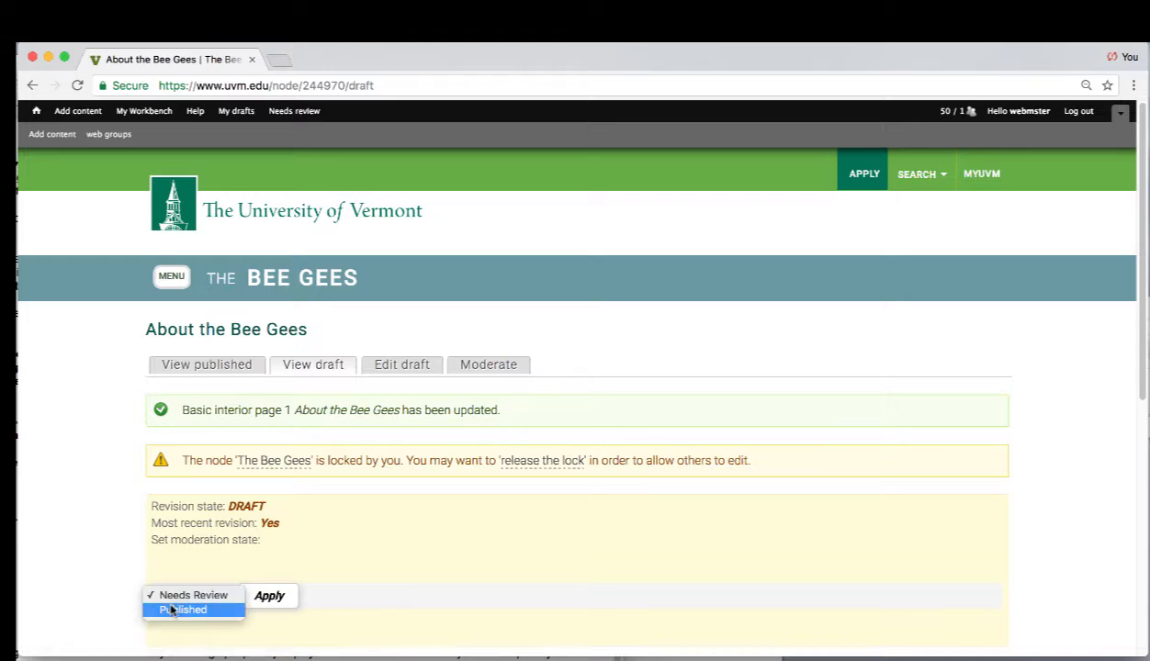
click(174, 610)
click(268, 600)
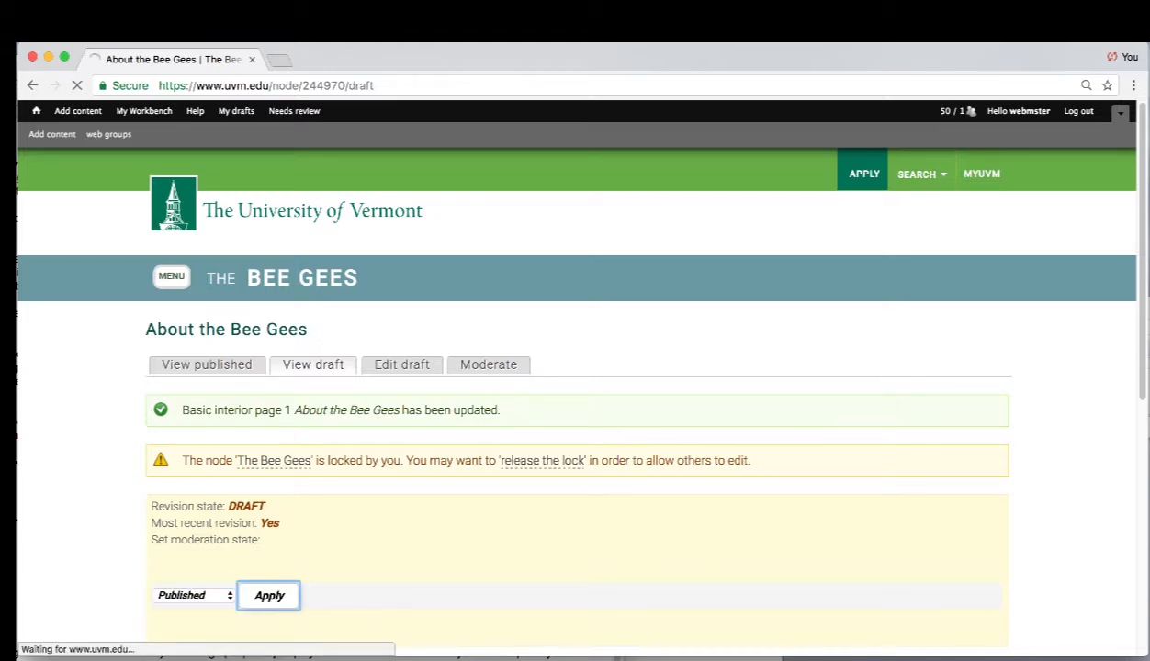
scroll(1134, 282, down, 5)
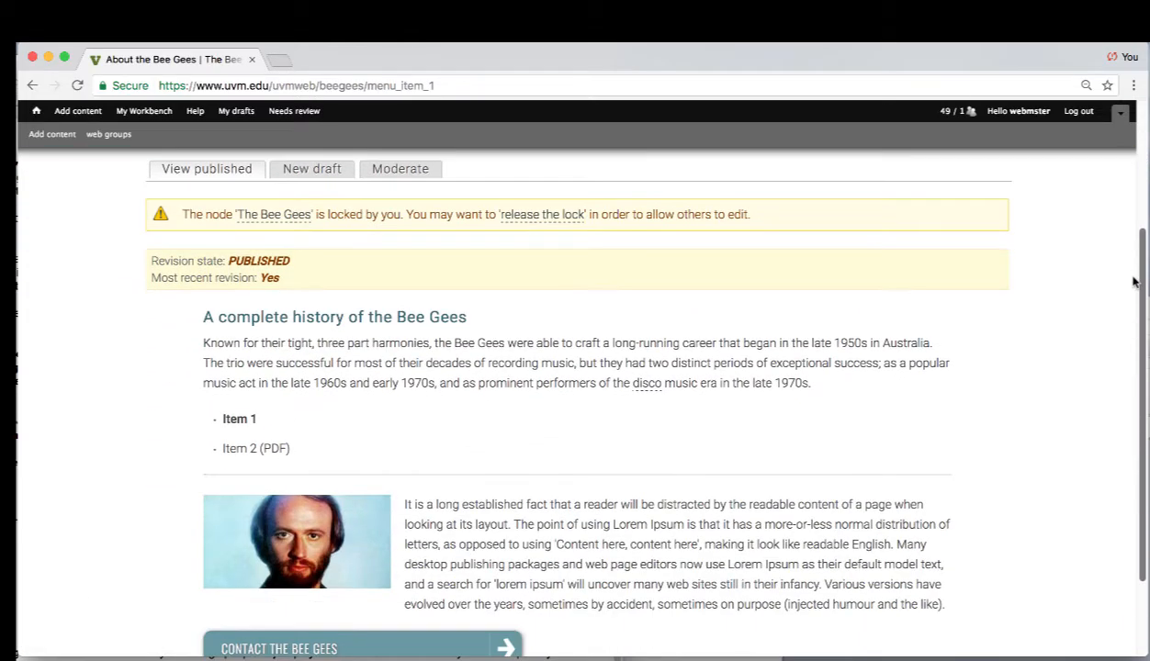
drag(1134, 282, 1135, 353)
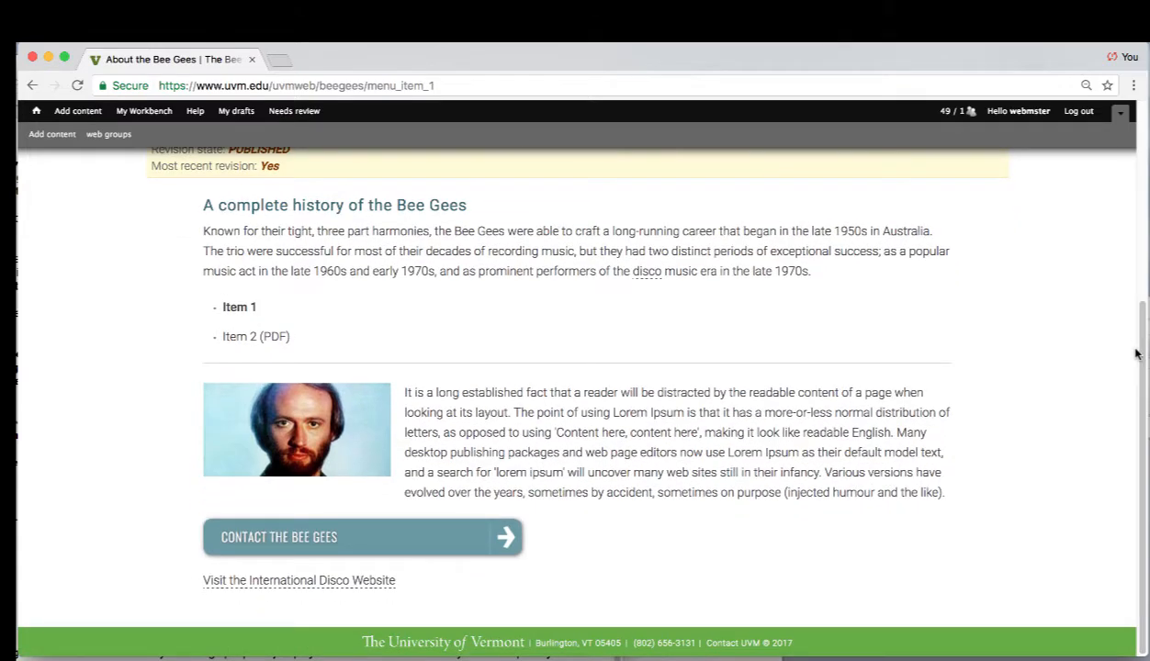